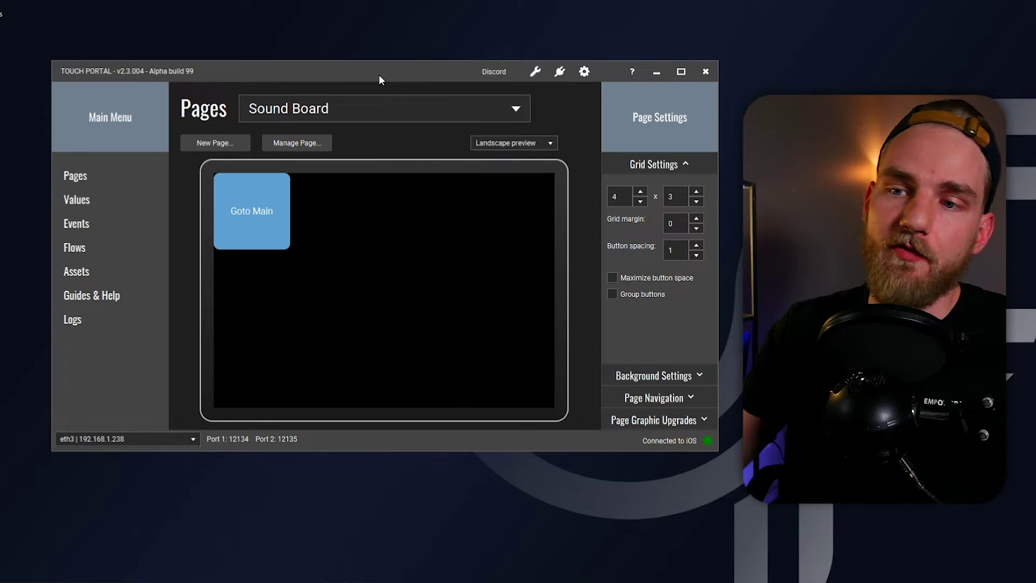
Step: Start a new button in an empty cell of the Sound Board grid
{"action": "left_click", "coordinate": [271, 295]}
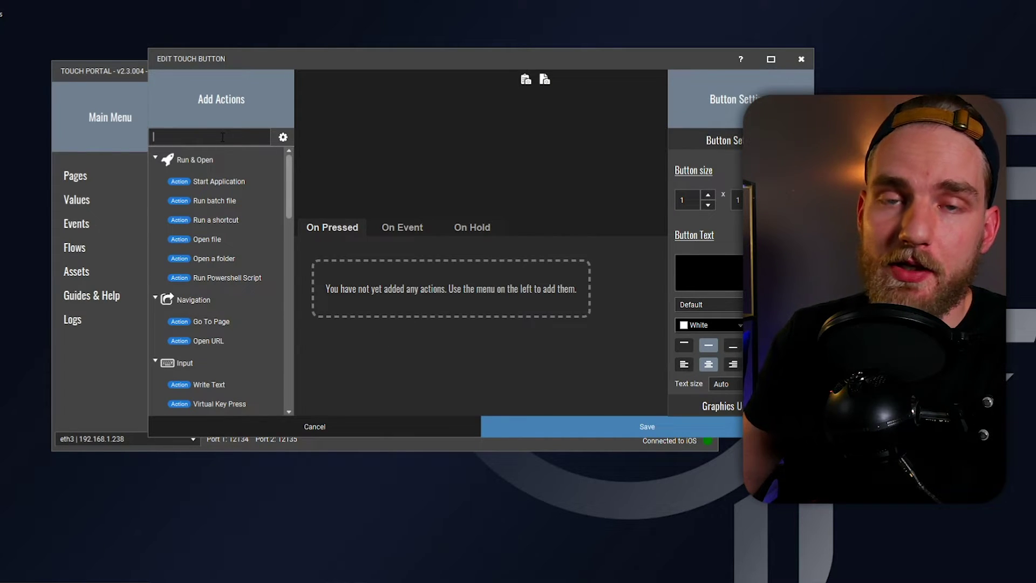
Step: Add an On Pressed Play Audio action playing Air Horn.wav at 100% volume
{"action": "type", "text": "play"}
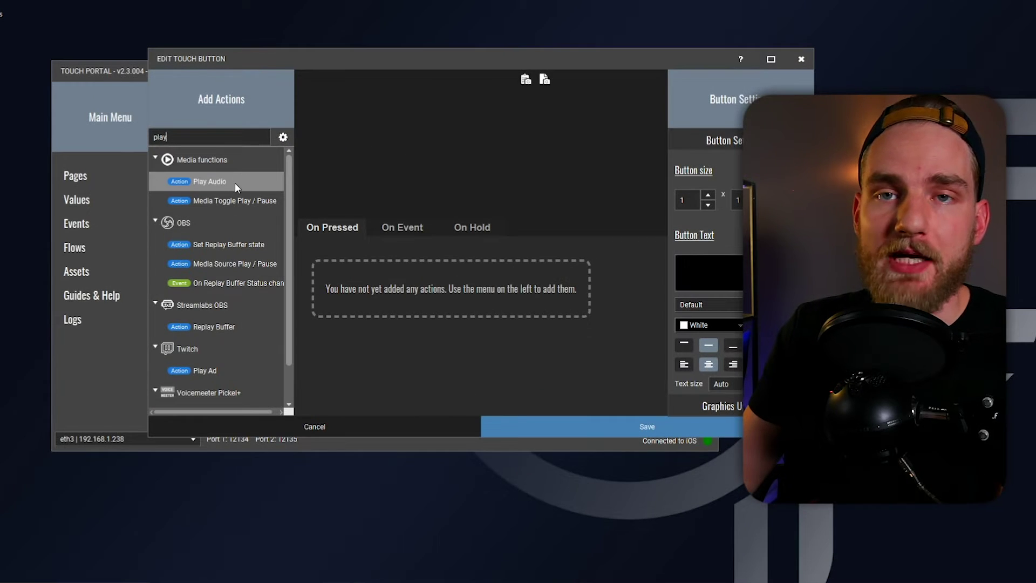
{"action": "double_click", "coordinate": [241, 183]}
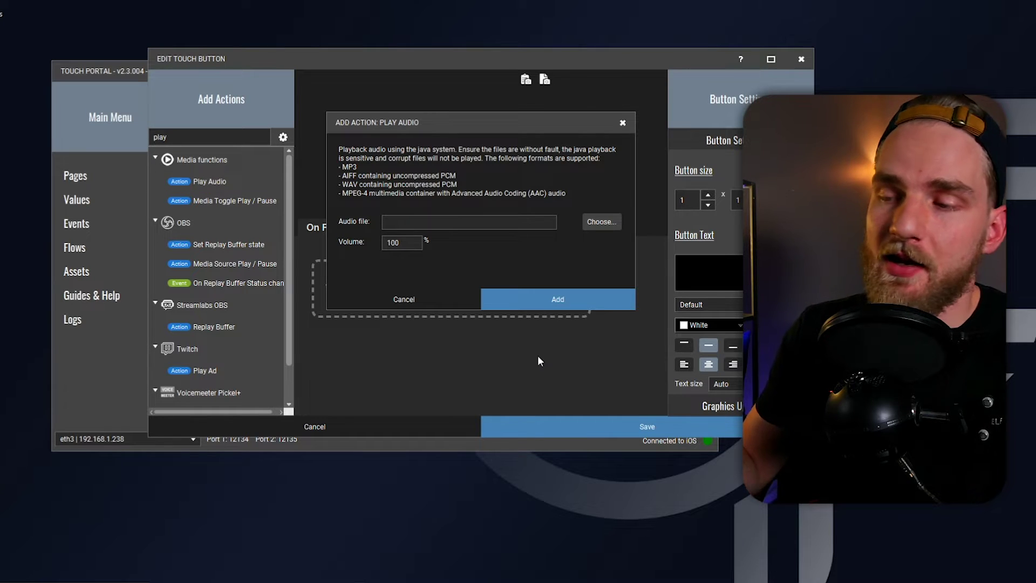
{"action": "left_click", "coordinate": [594, 224]}
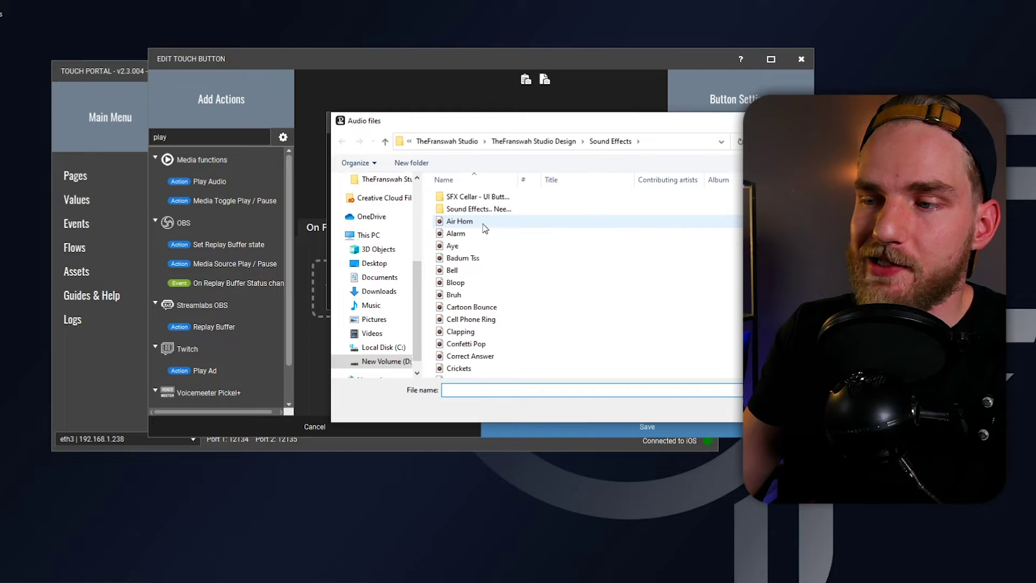
{"action": "left_click", "coordinate": [459, 222]}
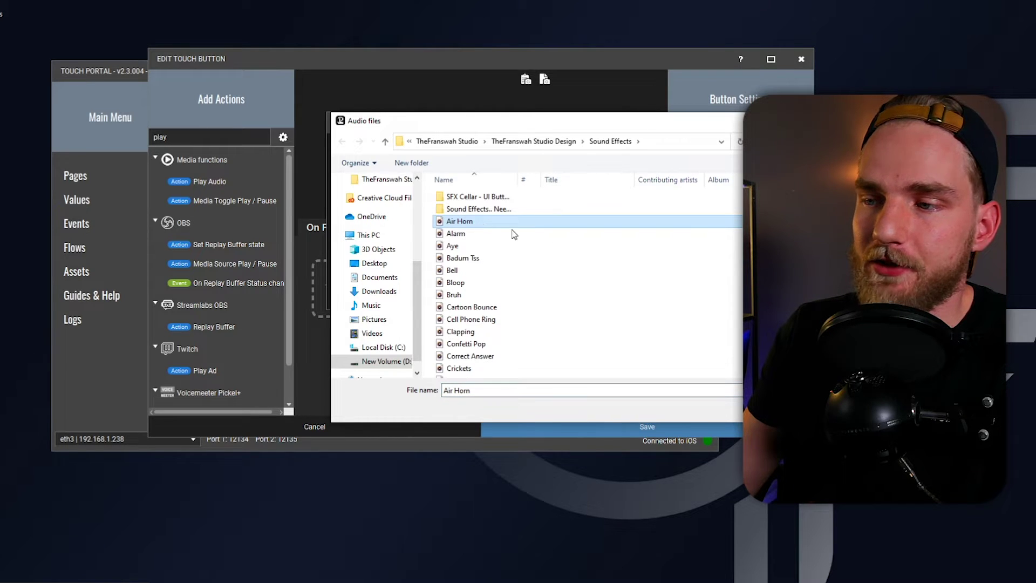
{"action": "double_click", "coordinate": [486, 221]}
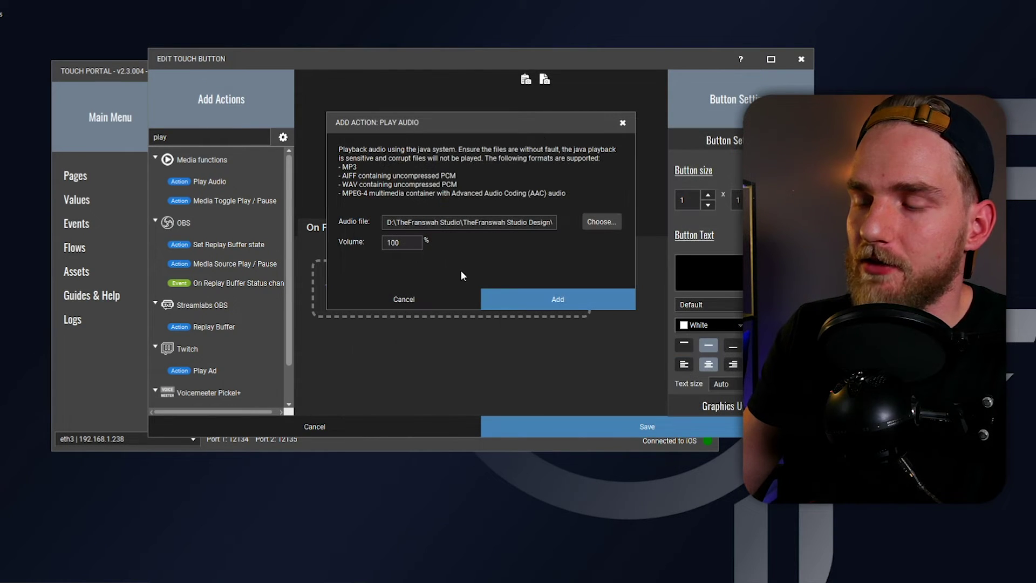
{"action": "left_click", "coordinate": [530, 302]}
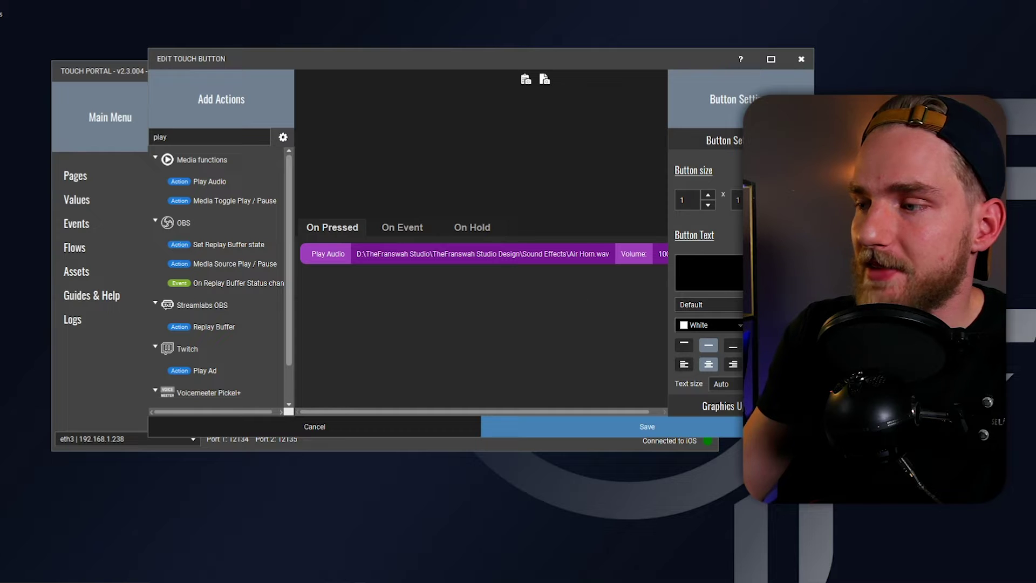
Step: Set the button's icon to the air horn image, save it, and reopen it for editing
{"action": "scroll", "coordinate": [707, 296], "scroll_direction": "down", "scroll_amount": 5}
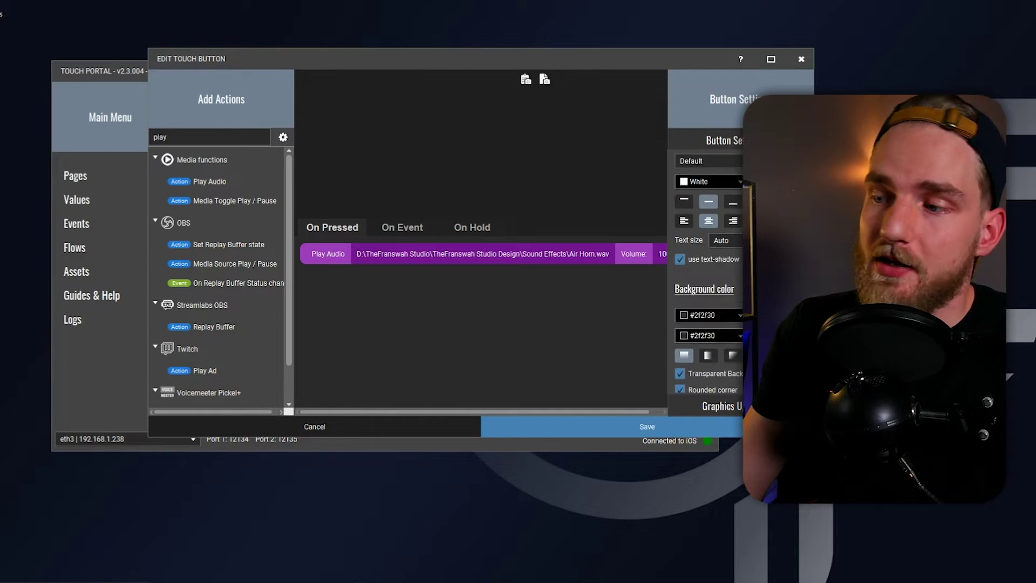
{"action": "left_click", "coordinate": [699, 274]}
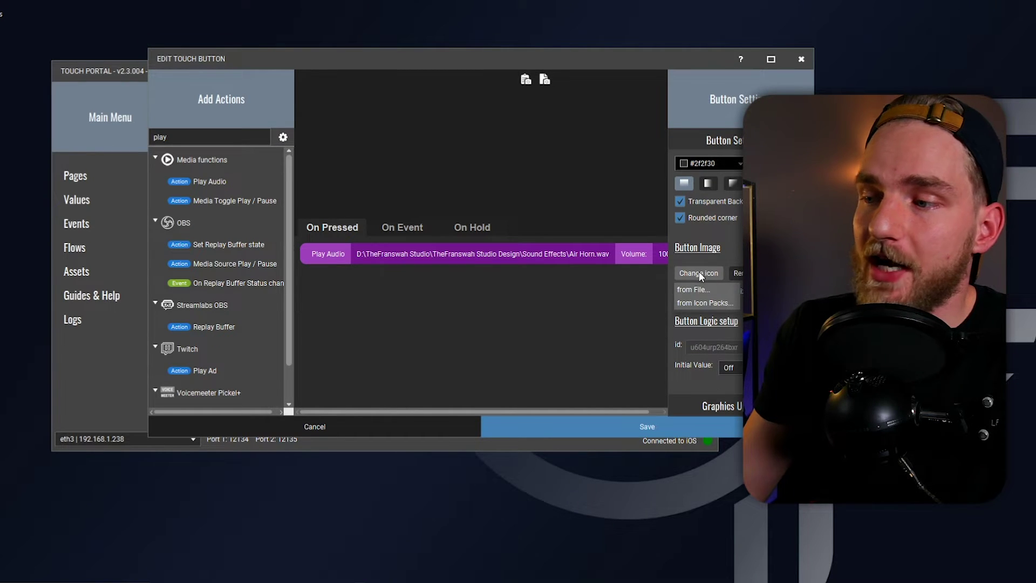
{"action": "left_click", "coordinate": [696, 290]}
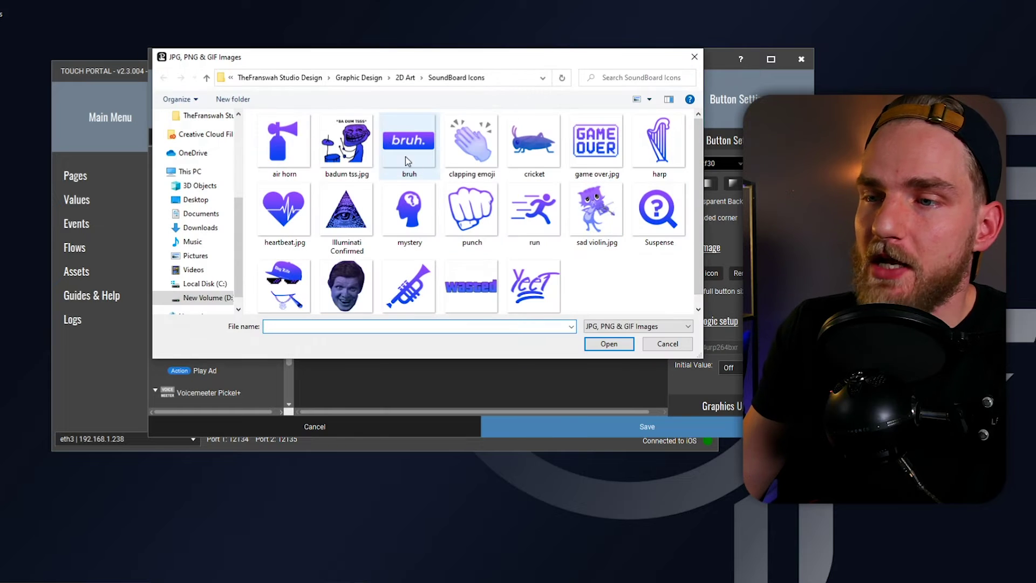
{"action": "left_click", "coordinate": [297, 141]}
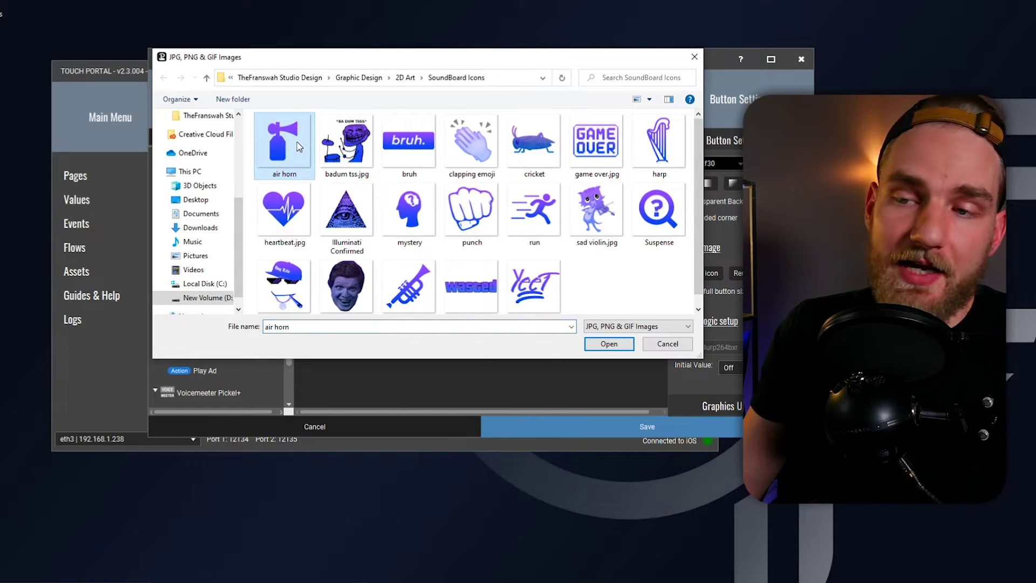
{"action": "left_click", "coordinate": [607, 344]}
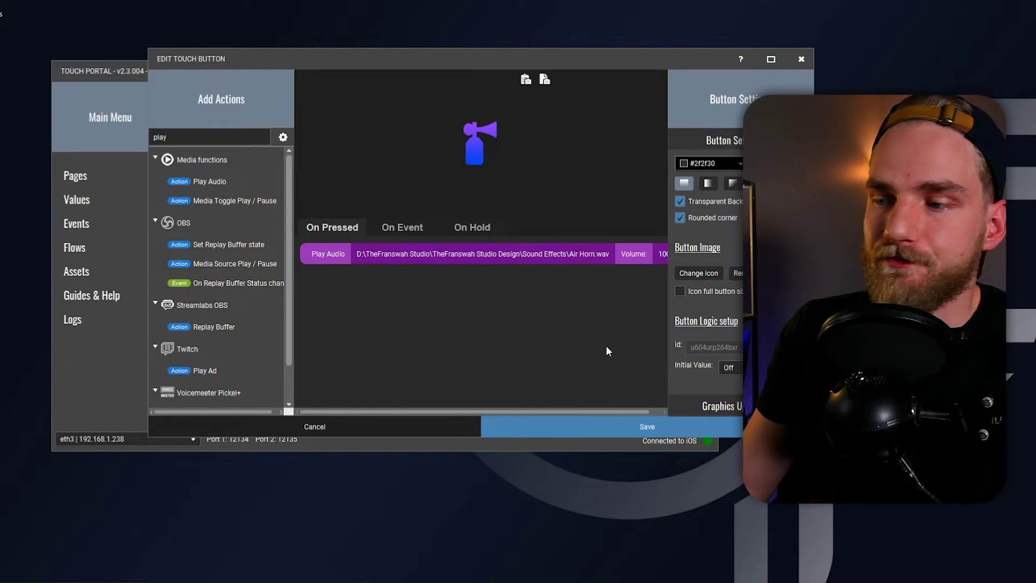
{"action": "left_click", "coordinate": [594, 427]}
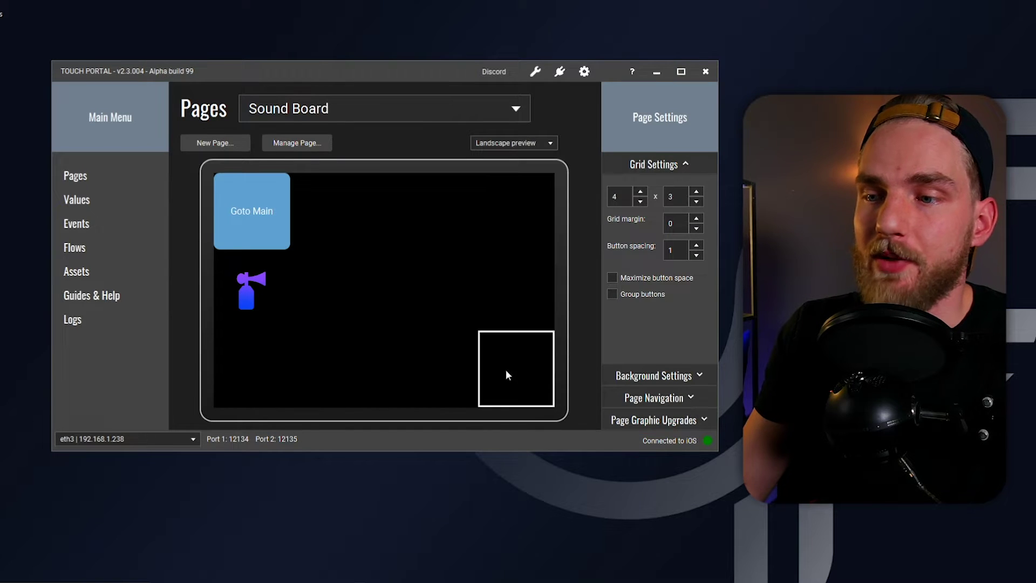
{"action": "left_click", "coordinate": [506, 370]}
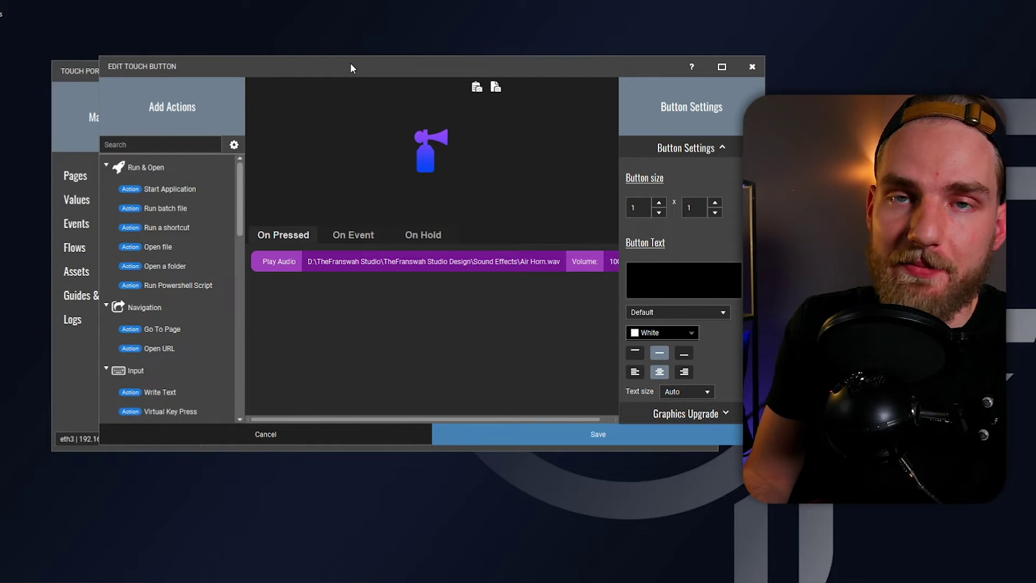
Step: Wrap Play Audio in an If Statement checking This button state IS Off
{"action": "double_click", "coordinate": [351, 62]}
{"action": "left_click", "coordinate": [182, 147]}
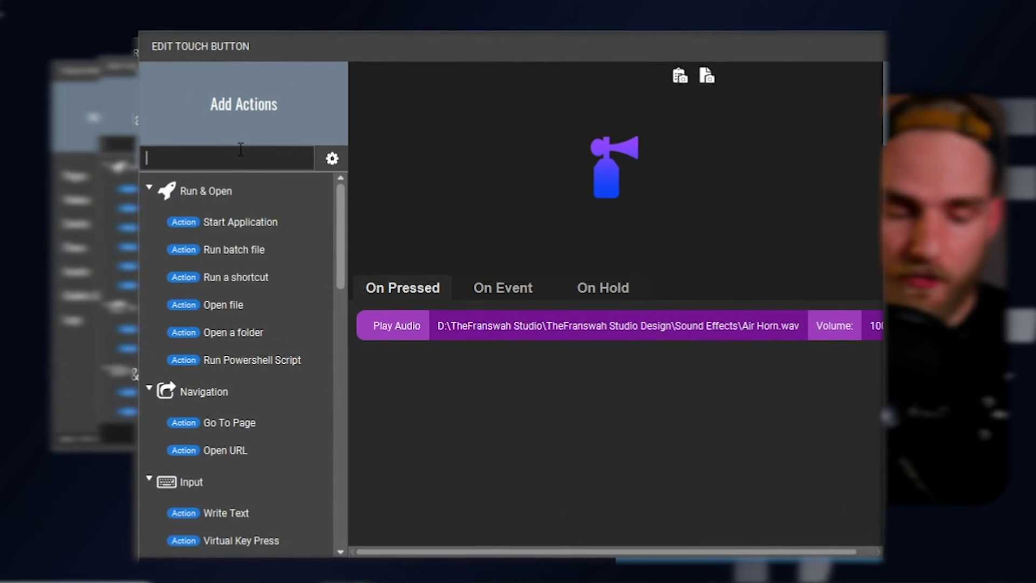
{"action": "type", "text": "if"}
{"action": "left_click", "coordinate": [262, 224]}
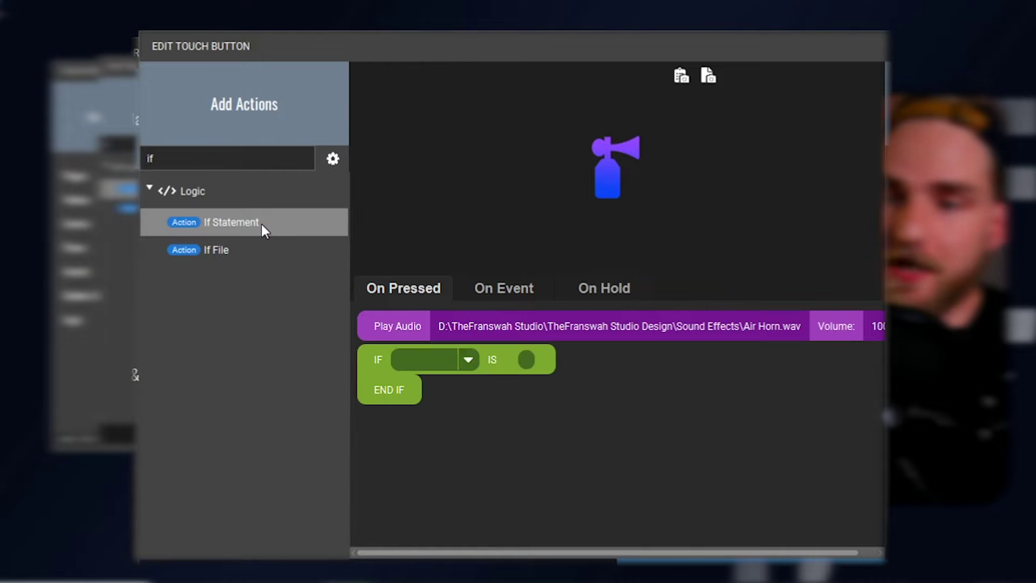
{"action": "left_click_drag", "start_coordinate": [378, 357], "coordinate": [371, 326]}
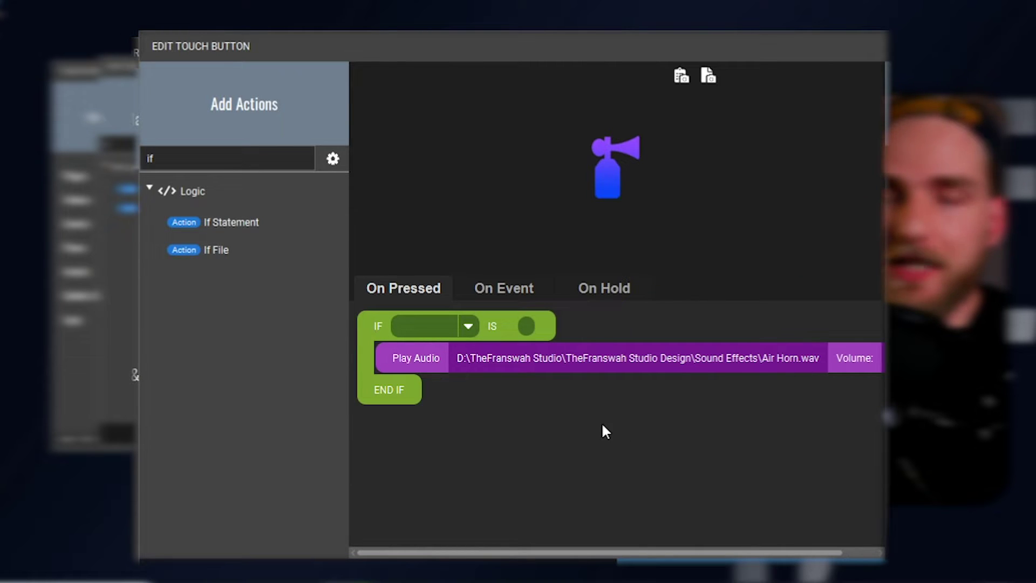
{"action": "left_click", "coordinate": [468, 327]}
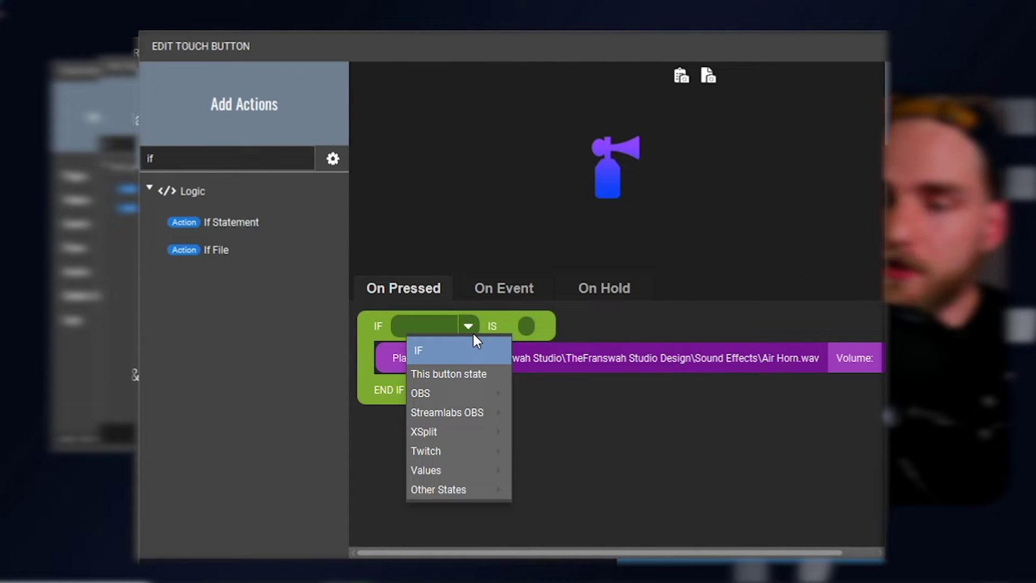
{"action": "left_click", "coordinate": [473, 373]}
{"action": "left_click", "coordinate": [577, 326]}
{"action": "left_click", "coordinate": [560, 364]}
Step: Add a Set Button state to On action inside the IF, above Play Audio
{"action": "left_click", "coordinate": [246, 158]}
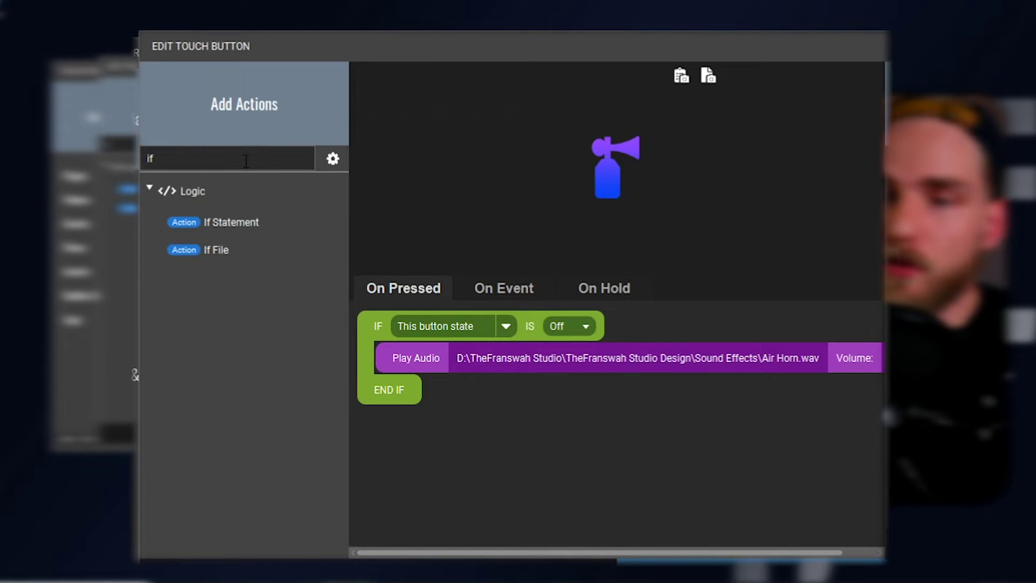
{"action": "key", "text": "BackSpace"}
{"action": "key", "text": "BackSpace"}
{"action": "type", "text": "but"}
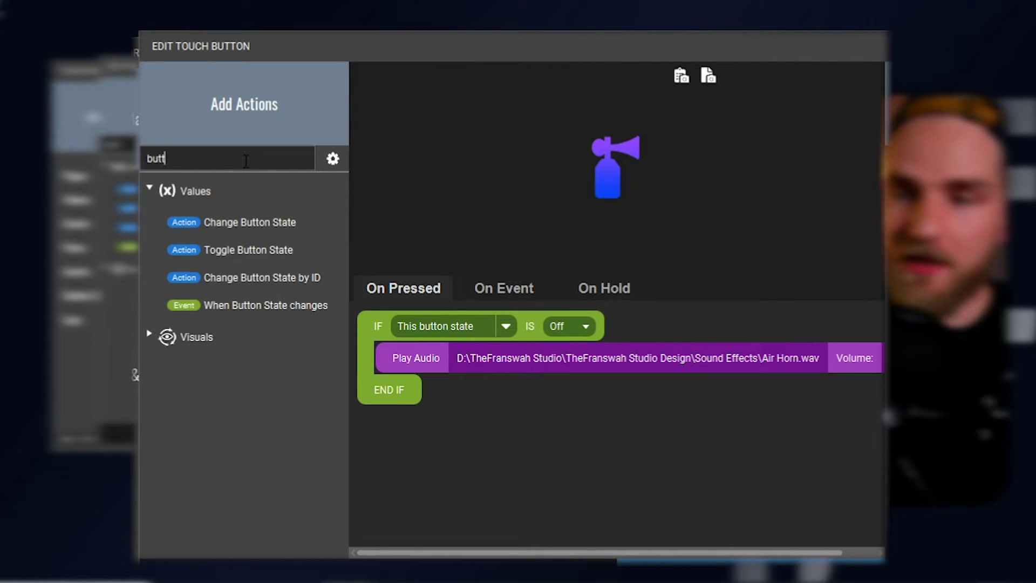
{"action": "type", "text": "t"}
{"action": "left_click", "coordinate": [249, 222]}
{"action": "left_click_drag", "start_coordinate": [393, 418], "coordinate": [410, 354]}
{"action": "left_click", "coordinate": [529, 358]}
{"action": "left_click", "coordinate": [505, 379]}
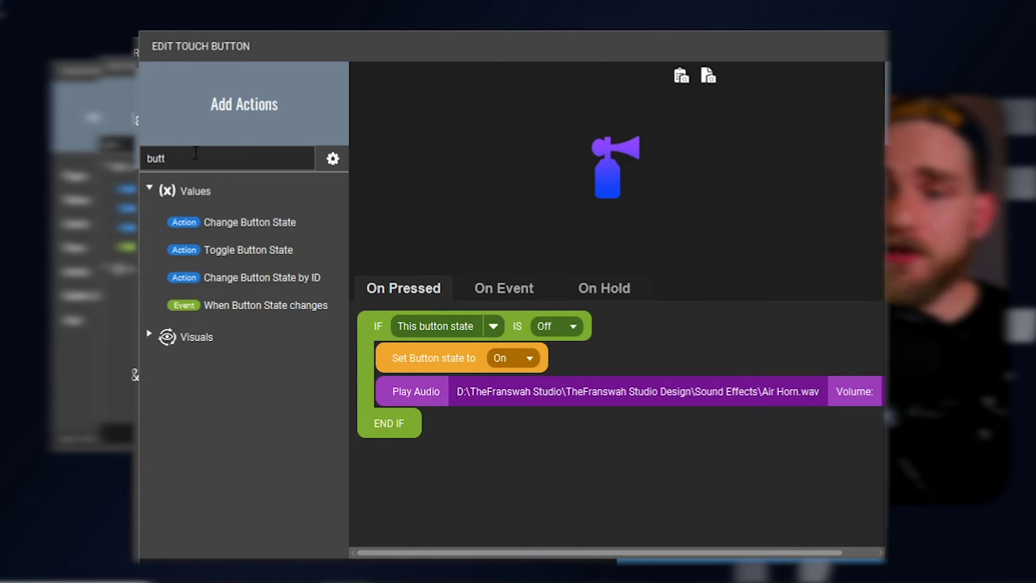
Step: Add a 6-second Wait for Timer inside the IF, under Play Audio
{"action": "left_click_drag", "start_coordinate": [165, 158], "coordinate": [106, 144]}
{"action": "type", "text": "wait"}
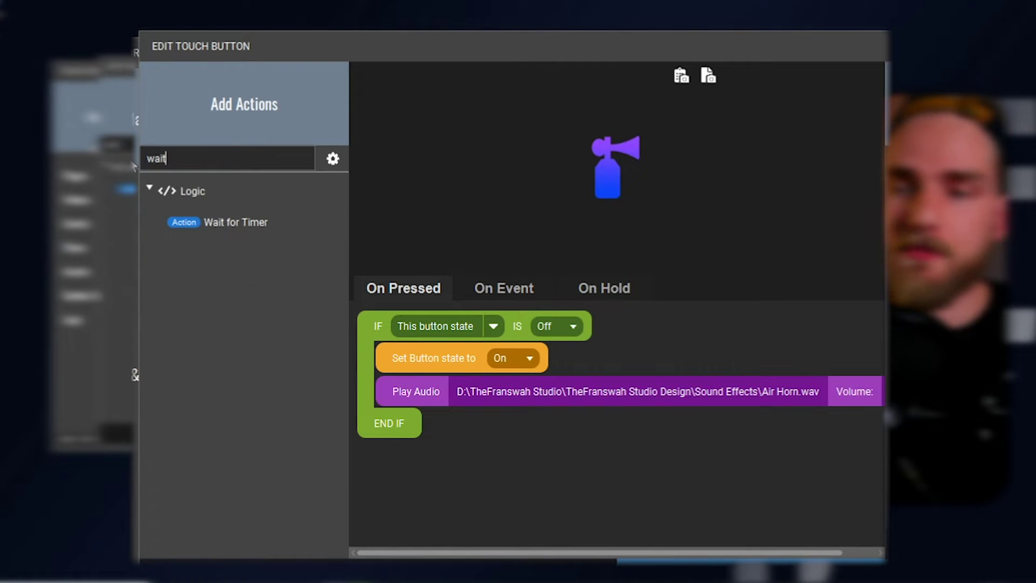
{"action": "left_click", "coordinate": [240, 223]}
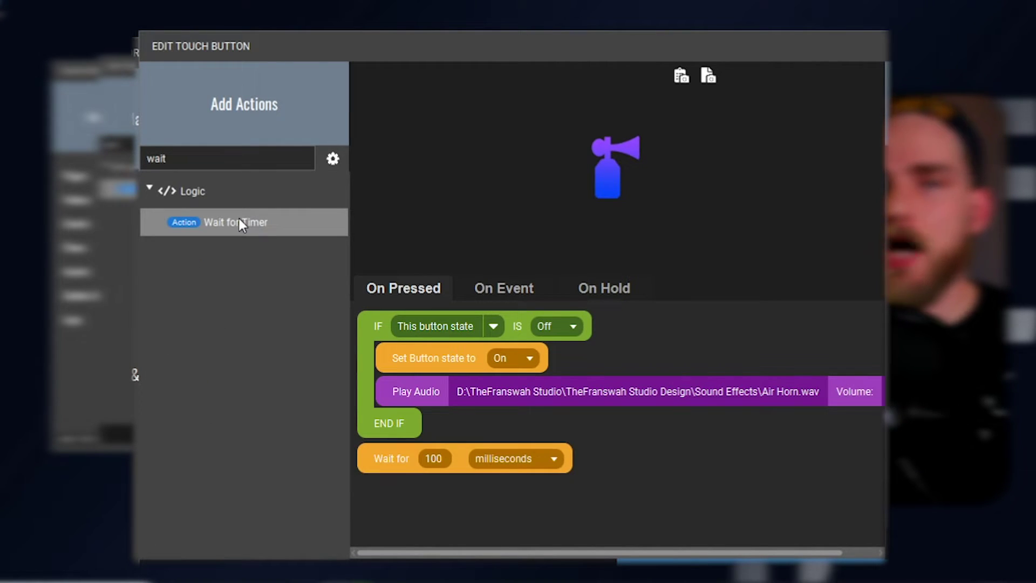
{"action": "left_click_drag", "start_coordinate": [390, 458], "coordinate": [397, 424]}
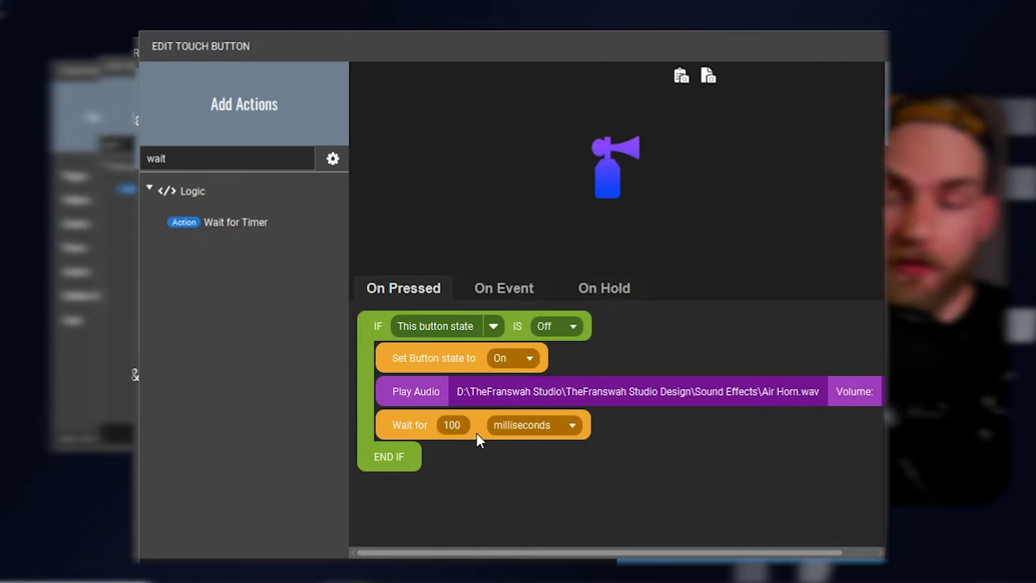
{"action": "type", "text": "6"}
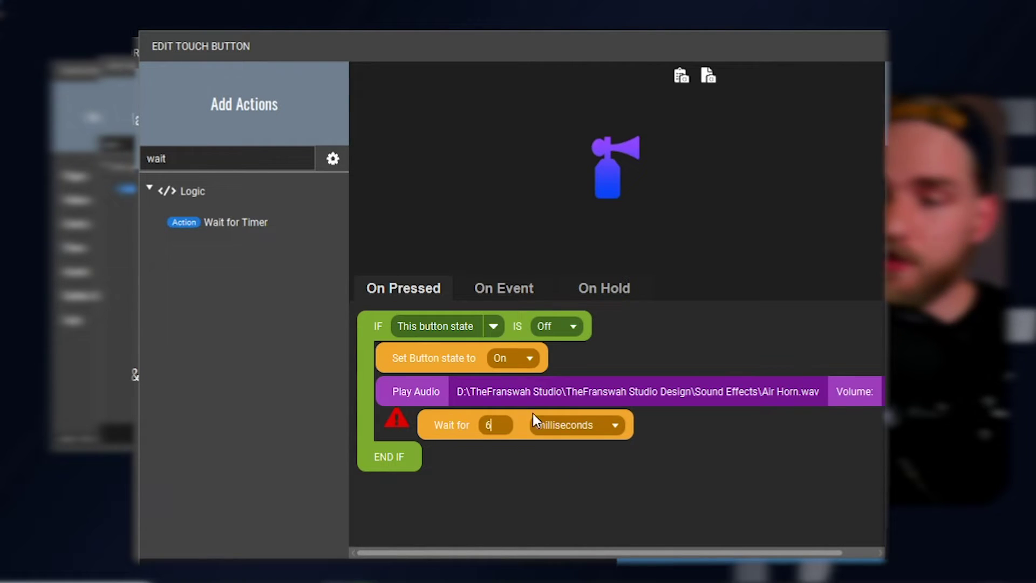
{"action": "left_click", "coordinate": [581, 426]}
{"action": "left_click", "coordinate": [574, 462]}
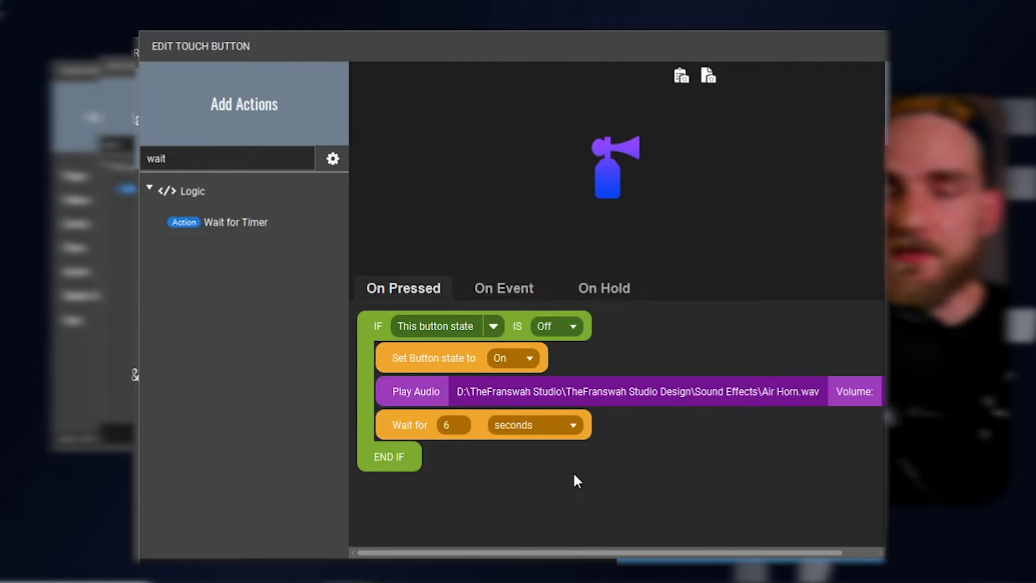
Step: Paste a copy of the Set Button state block after the wait and set it Off
{"action": "right_click", "coordinate": [430, 358]}
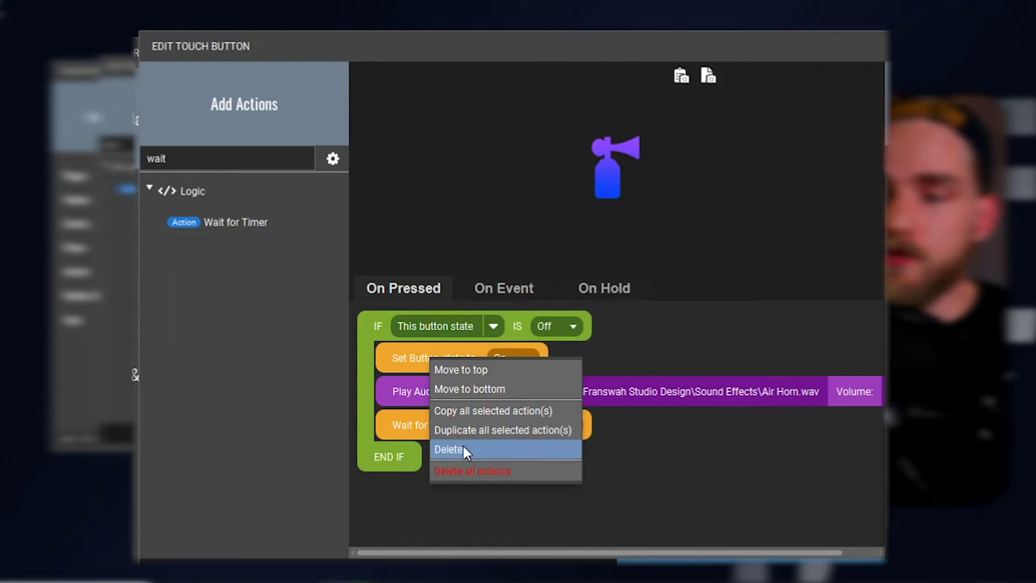
{"action": "left_click", "coordinate": [474, 413]}
{"action": "right_click", "coordinate": [426, 443]}
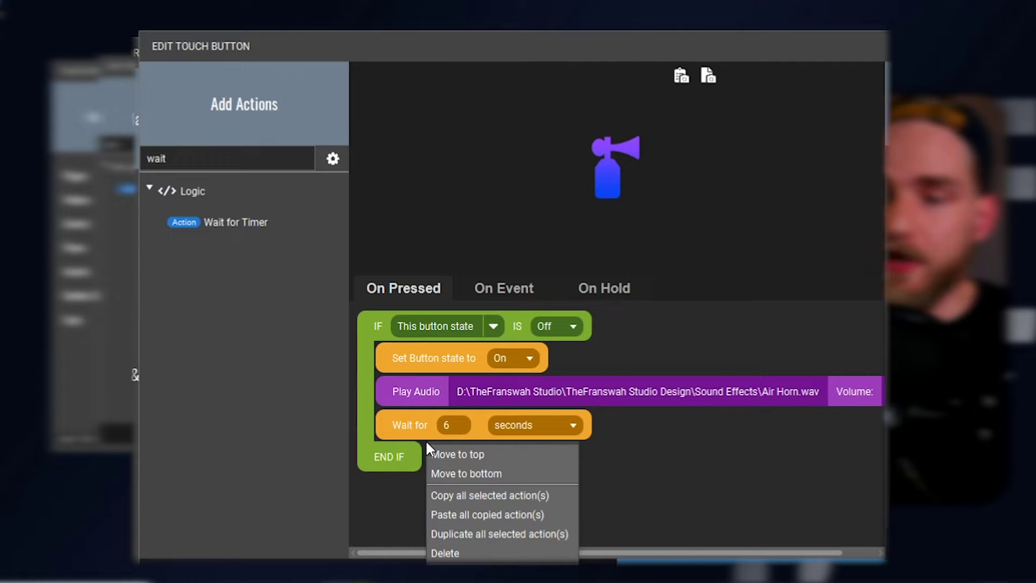
{"action": "left_click", "coordinate": [463, 514]}
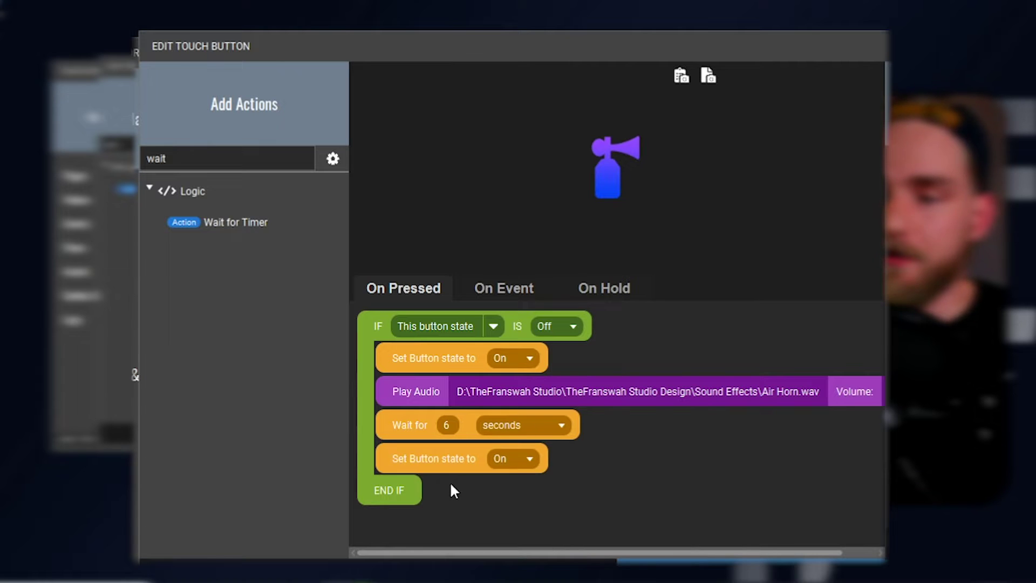
{"action": "left_click", "coordinate": [515, 462]}
{"action": "left_click", "coordinate": [515, 494]}
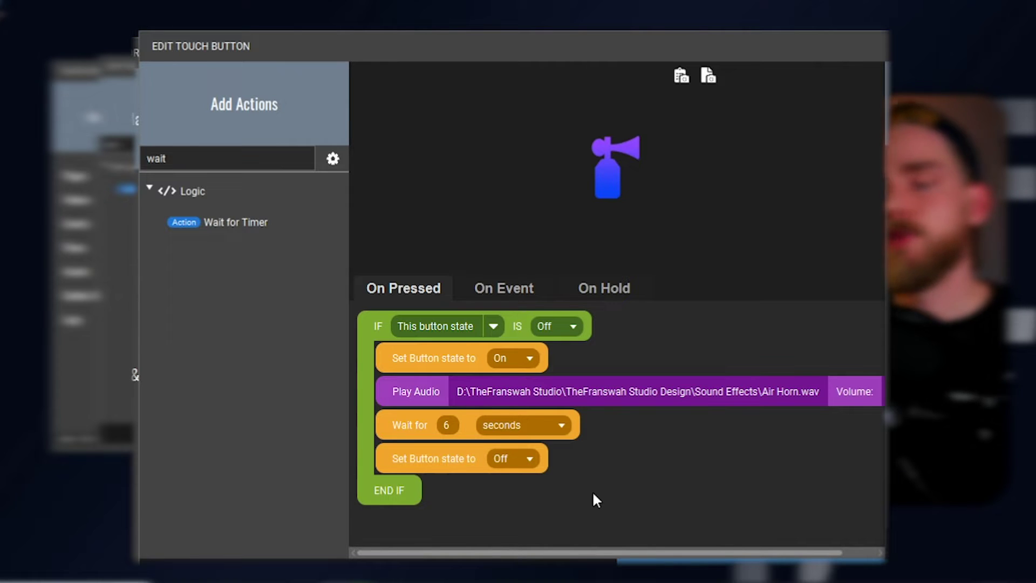
Step: Add an ELSE branch inside the IF block, above END IF
{"action": "key", "text": "ctrl+a"}
{"action": "type", "text": "els"}
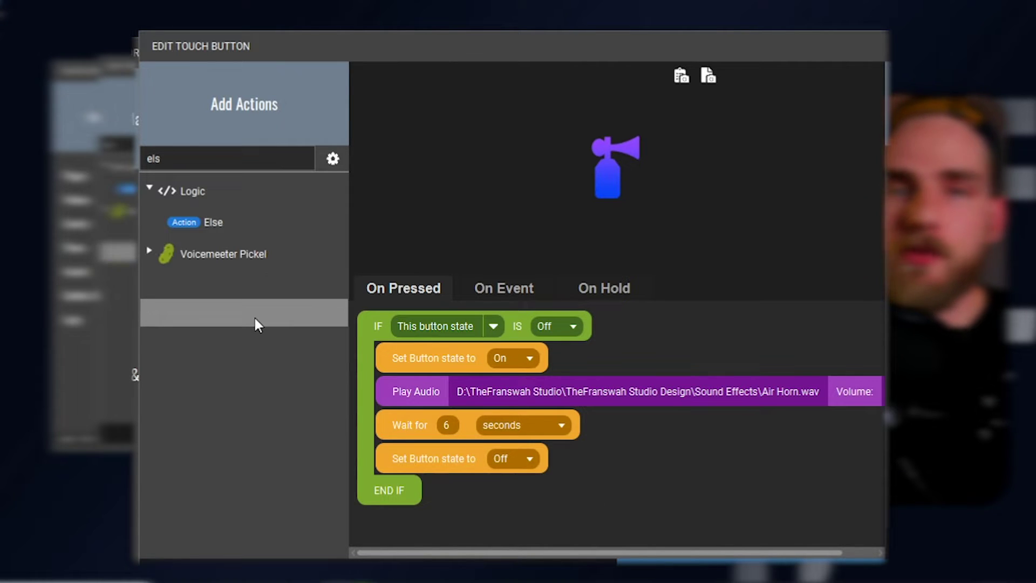
{"action": "left_click", "coordinate": [236, 225]}
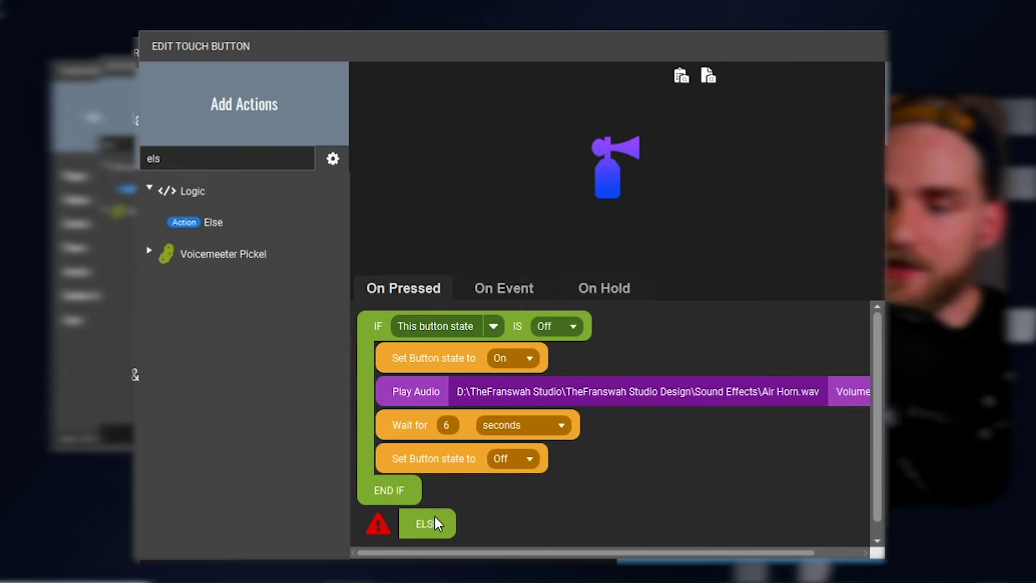
{"action": "left_click_drag", "start_coordinate": [433, 526], "coordinate": [417, 500]}
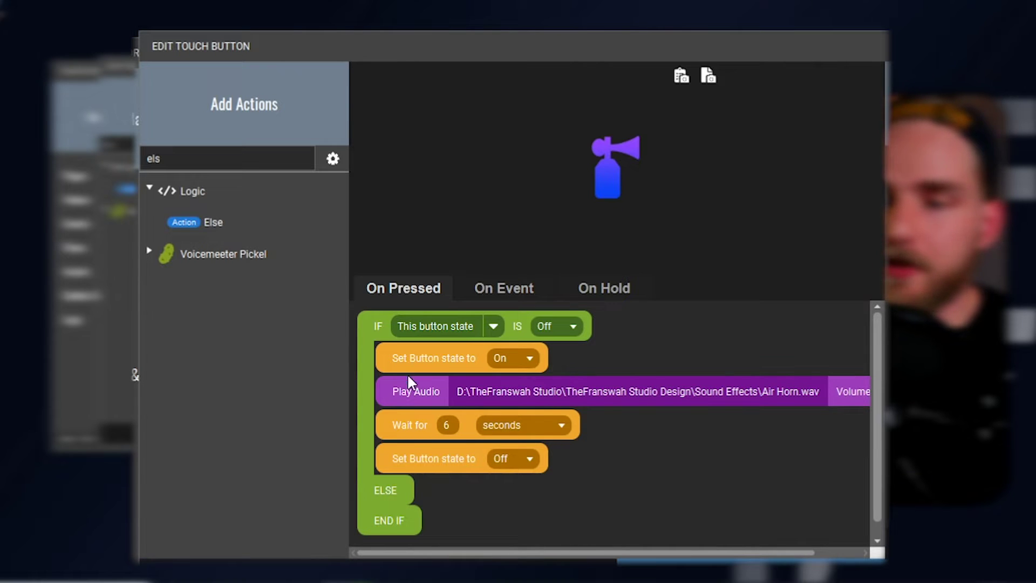
Step: Put a Stop all playing audio action in the ELSE branch
{"action": "key", "text": "ctrl+a"}
{"action": "key", "text": "BackSpace"}
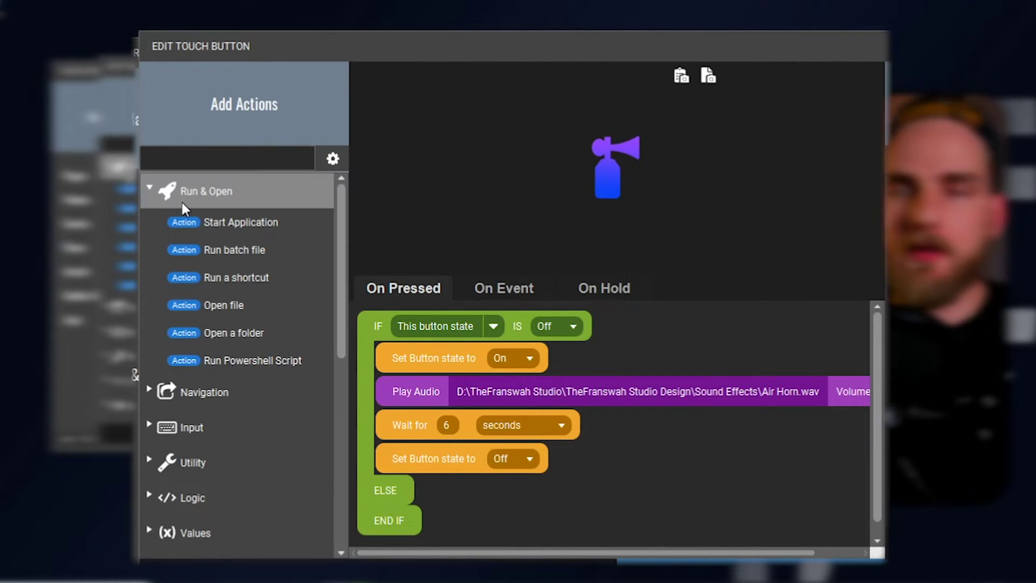
{"action": "type", "text": "stop"}
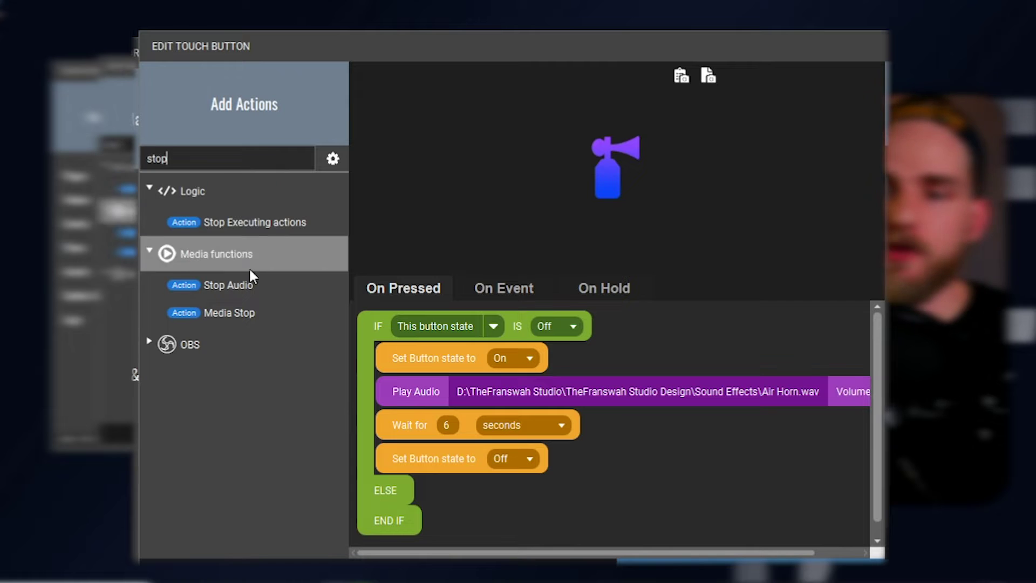
{"action": "left_click", "coordinate": [261, 288]}
{"action": "left_click_drag", "start_coordinate": [410, 542], "coordinate": [426, 519]}
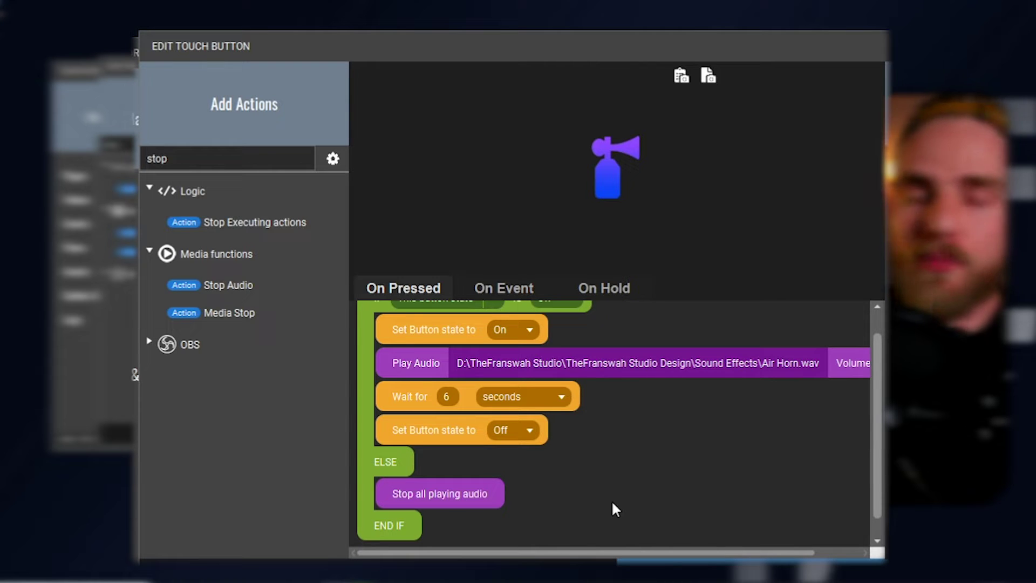
Step: Paste a Set Button state to Off block below Stop all playing audio
{"action": "right_click", "coordinate": [458, 432]}
{"action": "left_click", "coordinate": [496, 485]}
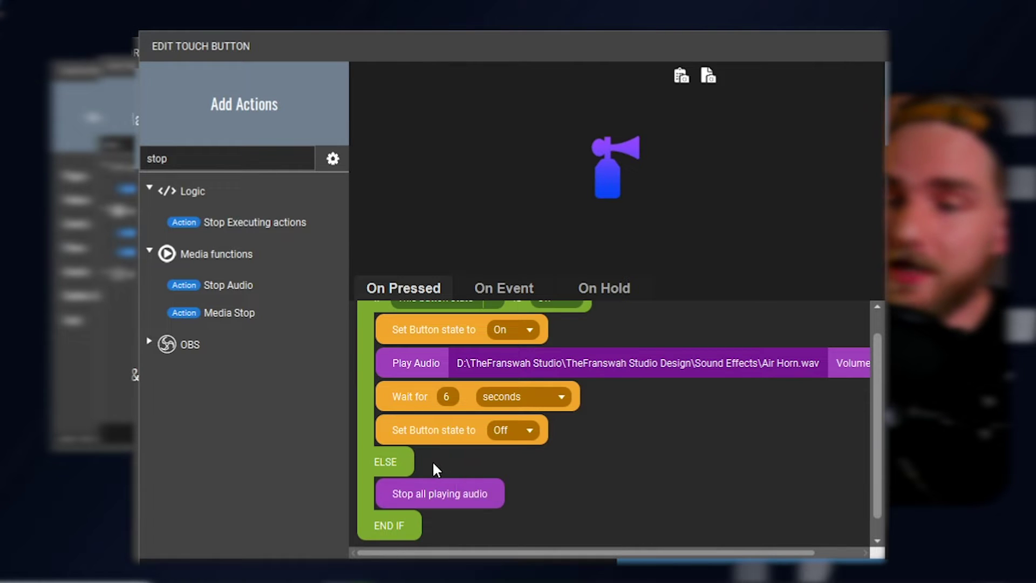
{"action": "right_click", "coordinate": [429, 513]}
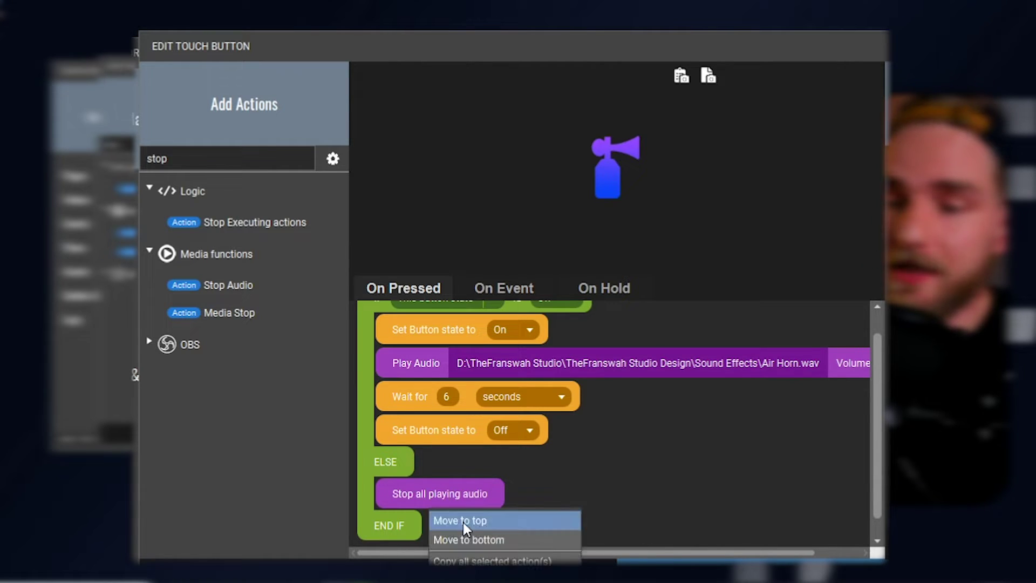
{"action": "left_click", "coordinate": [463, 541]}
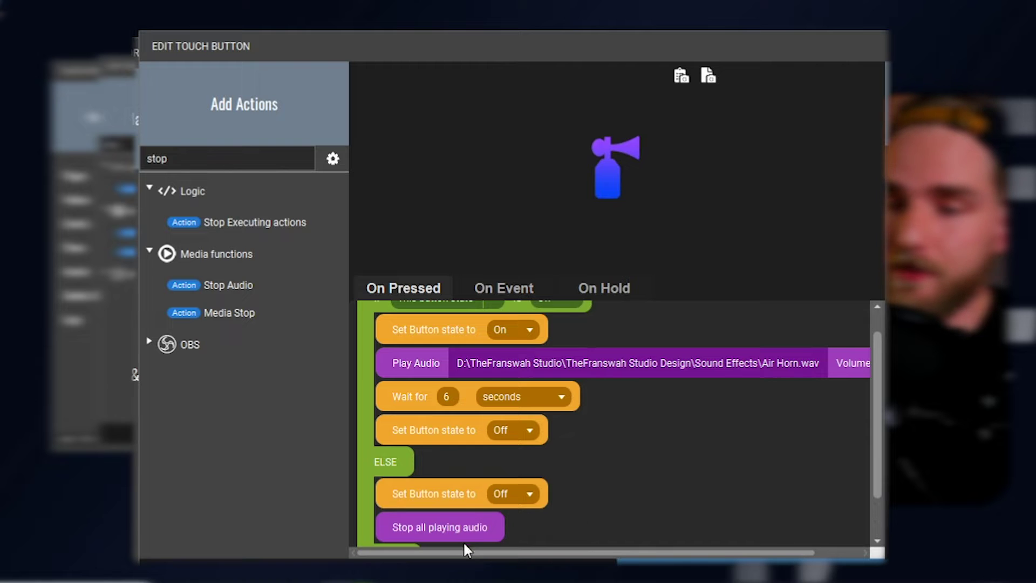
{"action": "left_click_drag", "start_coordinate": [461, 501], "coordinate": [461, 524]}
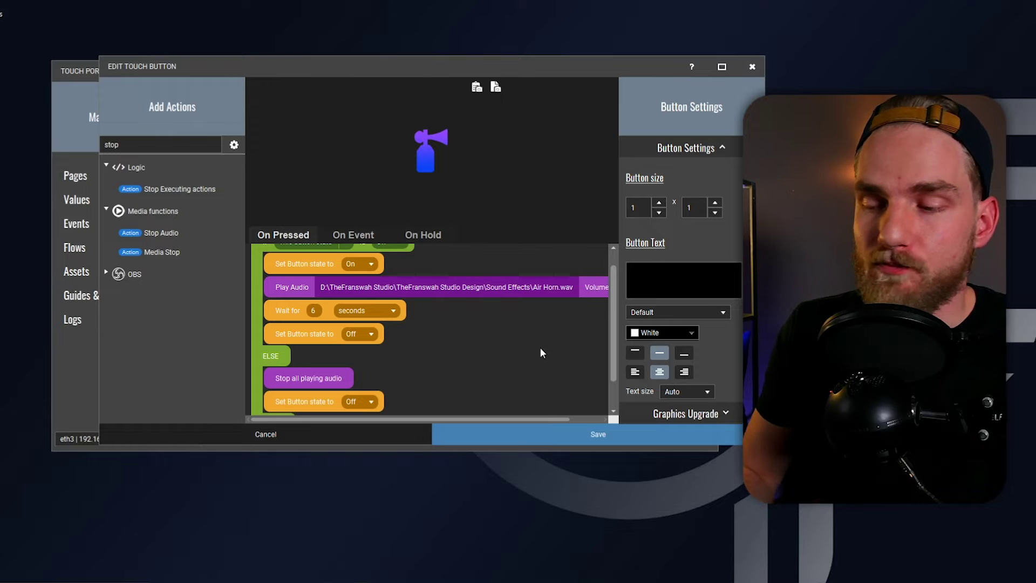
Step: Save the airhorn button and copy it
{"action": "left_click", "coordinate": [534, 432]}
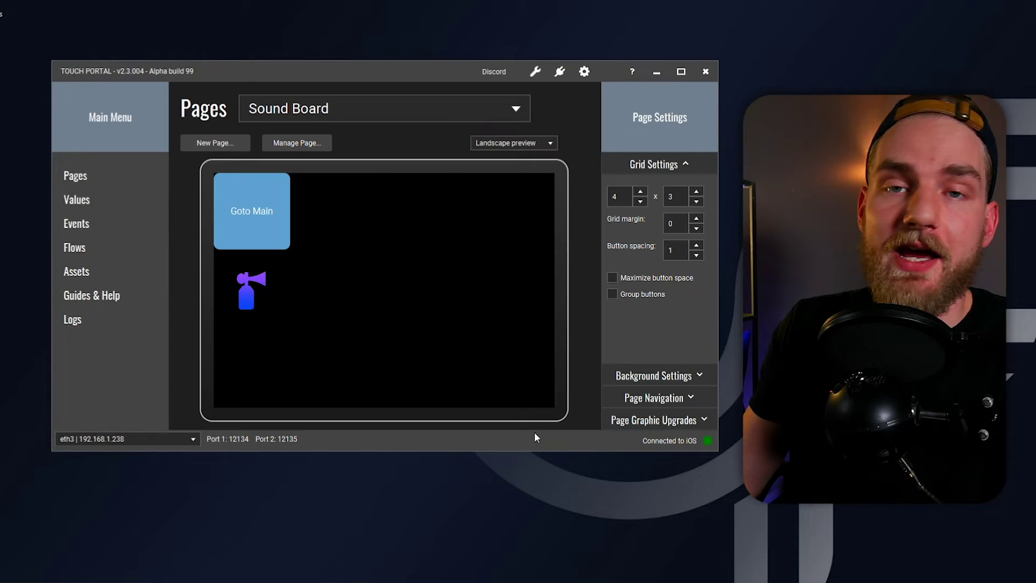
{"action": "right_click", "coordinate": [254, 289]}
{"action": "left_click", "coordinate": [286, 323]}
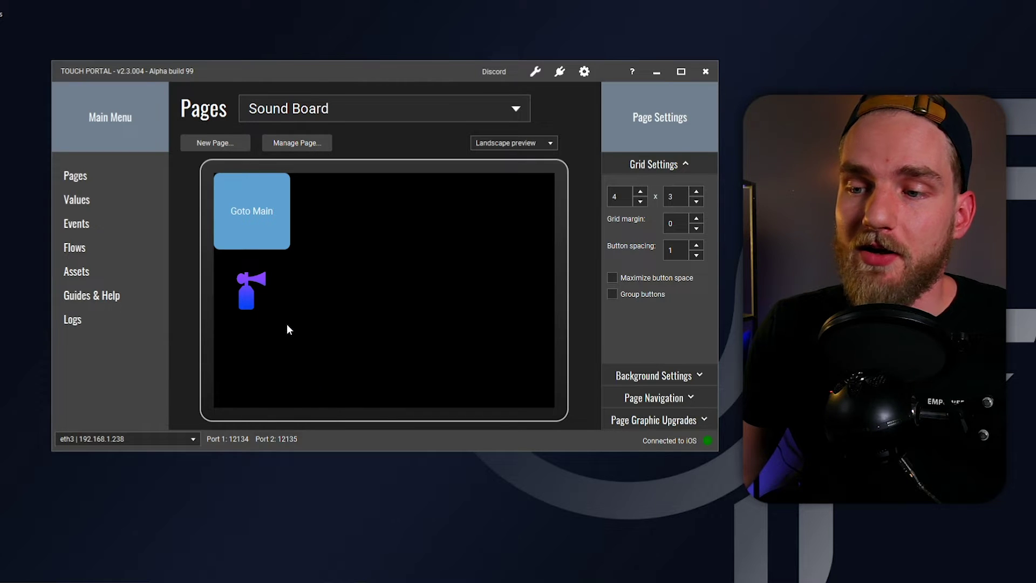
Step: Paste the airhorn button into the six remaining empty grid cells
{"action": "right_click", "coordinate": [306, 293]}
{"action": "right_click", "coordinate": [408, 309]}
{"action": "left_click", "coordinate": [446, 354]}
{"action": "right_click", "coordinate": [495, 305]}
{"action": "left_click", "coordinate": [518, 352]}
{"action": "left_click", "coordinate": [332, 369]}
{"action": "key", "text": "ctrl+v"}
{"action": "right_click", "coordinate": [419, 378]}
{"action": "left_click", "coordinate": [448, 414]}
{"action": "right_click", "coordinate": [513, 375]}
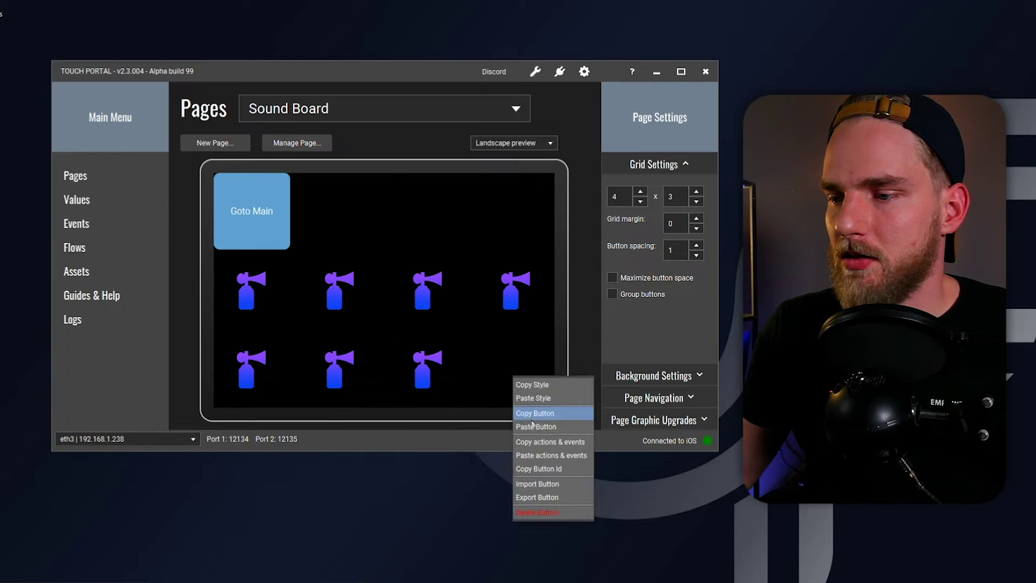
{"action": "left_click", "coordinate": [536, 412]}
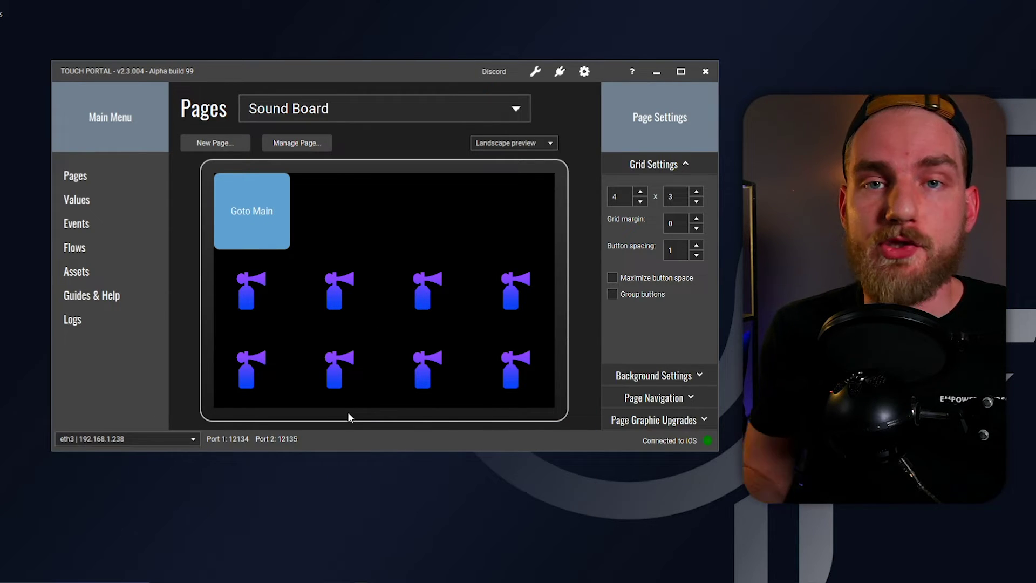
Step: Change the second button's Play Audio file to the Badum Tss sound
{"action": "left_click", "coordinate": [361, 340]}
{"action": "left_click", "coordinate": [642, 297]}
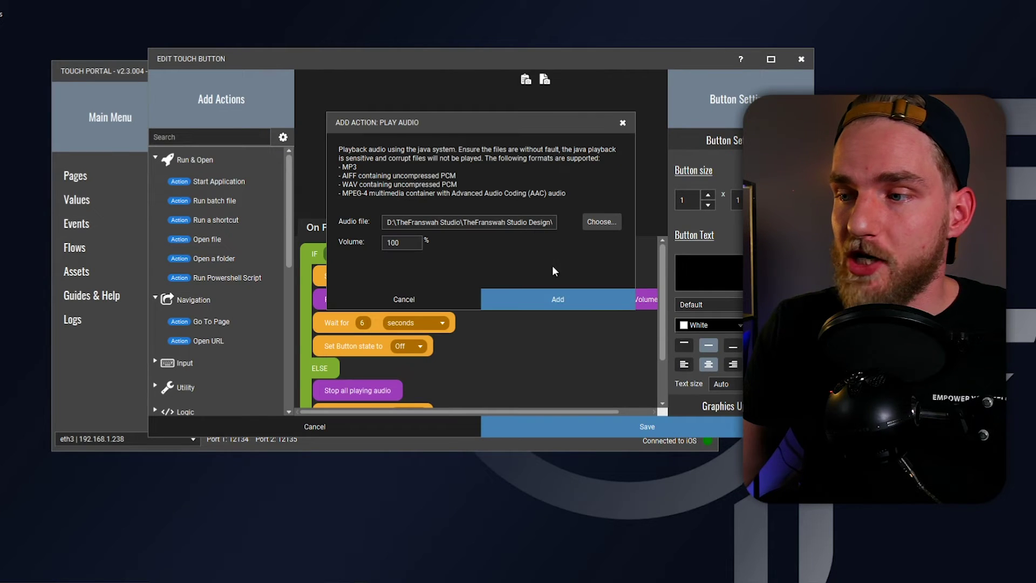
{"action": "left_click", "coordinate": [595, 230]}
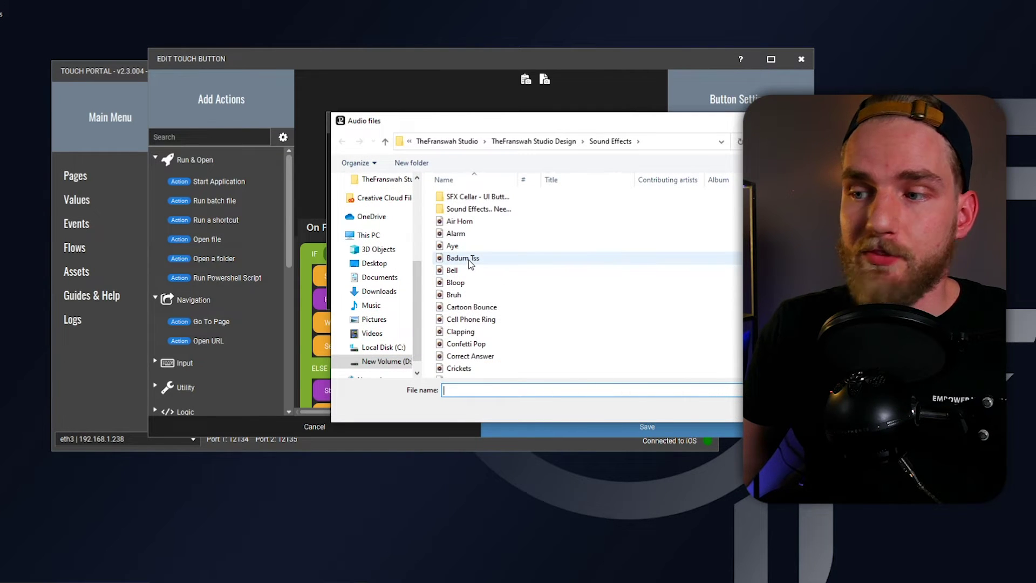
{"action": "left_click", "coordinate": [468, 259]}
{"action": "key", "text": "Return"}
{"action": "left_click", "coordinate": [559, 302]}
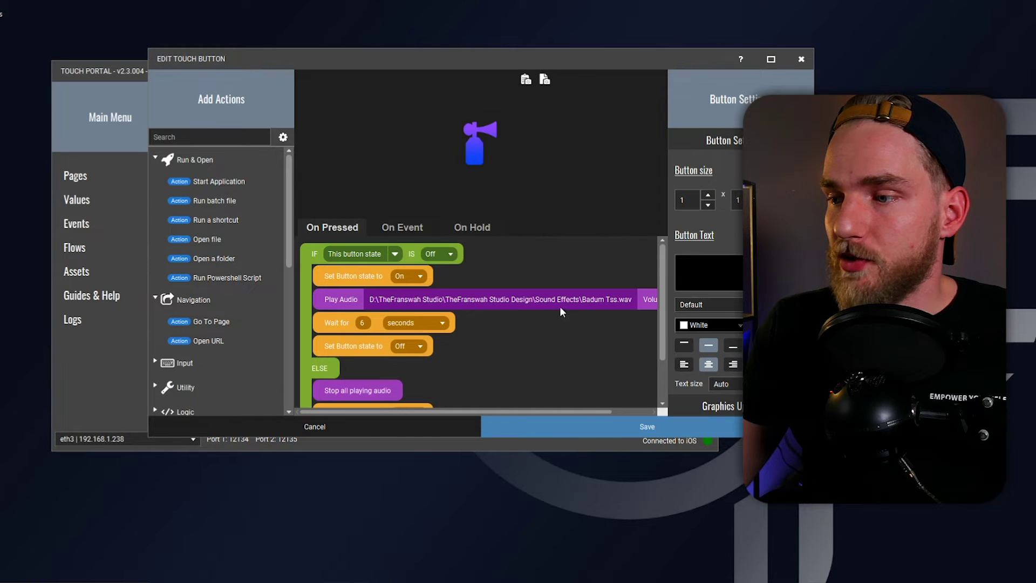
Step: Give the second button the badum tss icon and save it
{"action": "scroll", "coordinate": [707, 281], "scroll_direction": "down", "scroll_amount": 5}
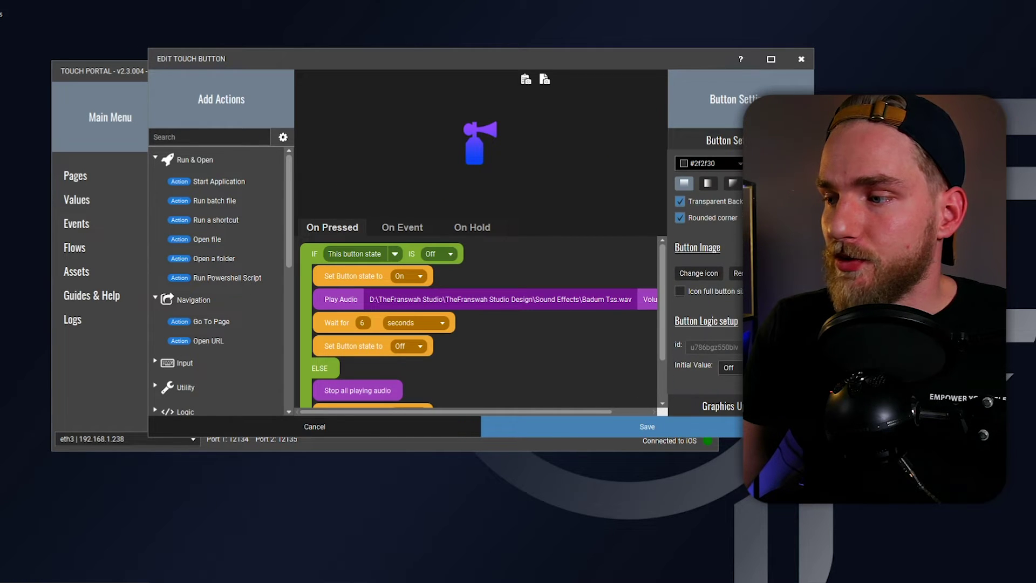
{"action": "left_click", "coordinate": [700, 275]}
{"action": "left_click", "coordinate": [345, 146]}
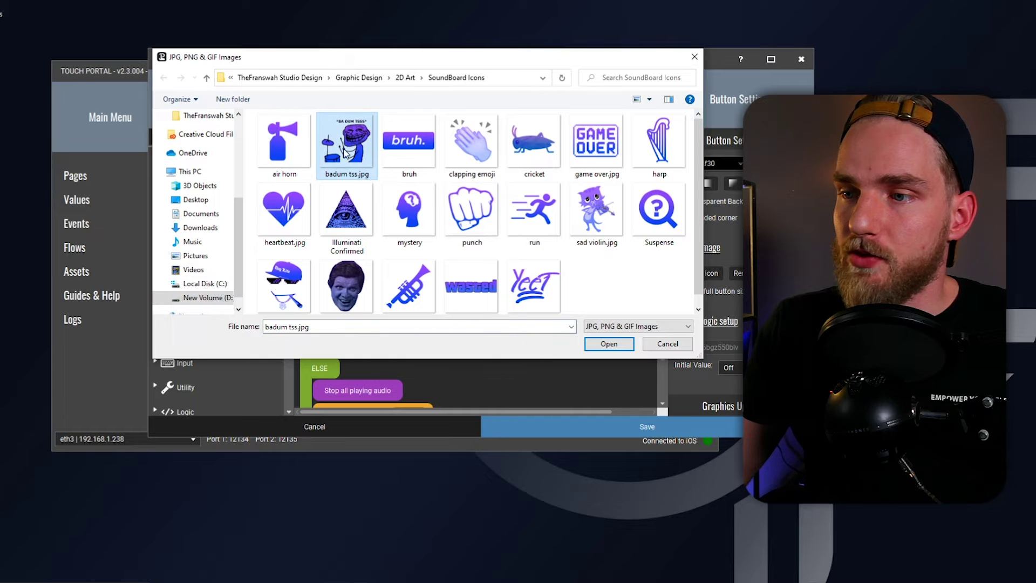
{"action": "left_click", "coordinate": [607, 343]}
{"action": "left_click", "coordinate": [589, 428]}
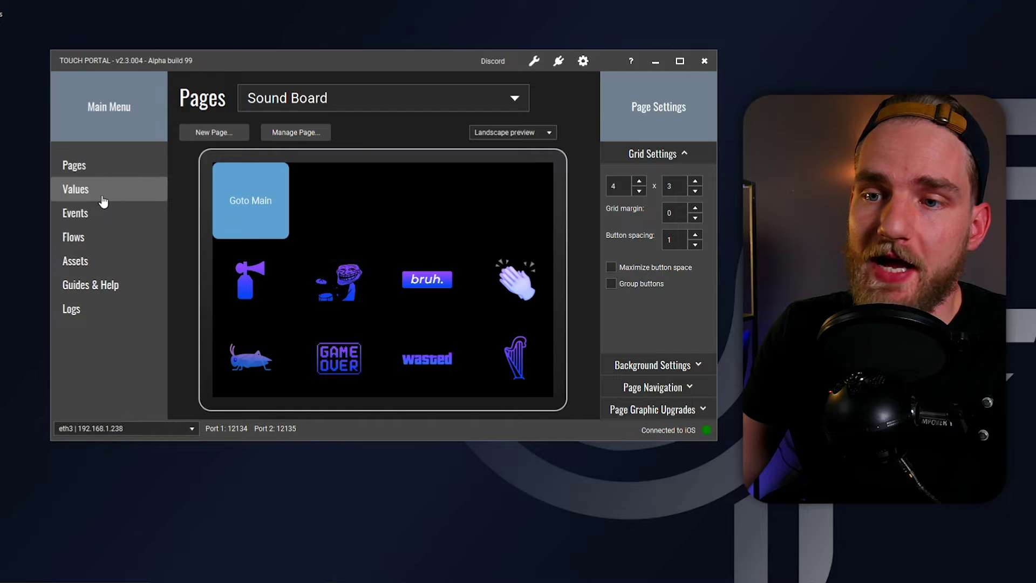
Step: Create the Sound Board value (id soundboard1) with value 1 on the Values page
{"action": "left_click", "coordinate": [103, 200]}
{"action": "left_click", "coordinate": [201, 149]}
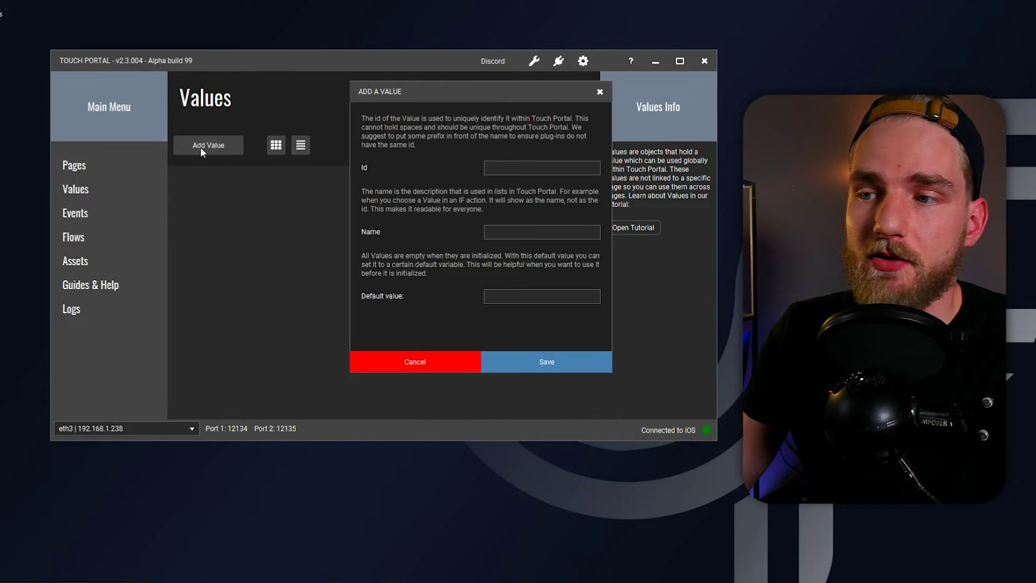
{"action": "left_click", "coordinate": [518, 167]}
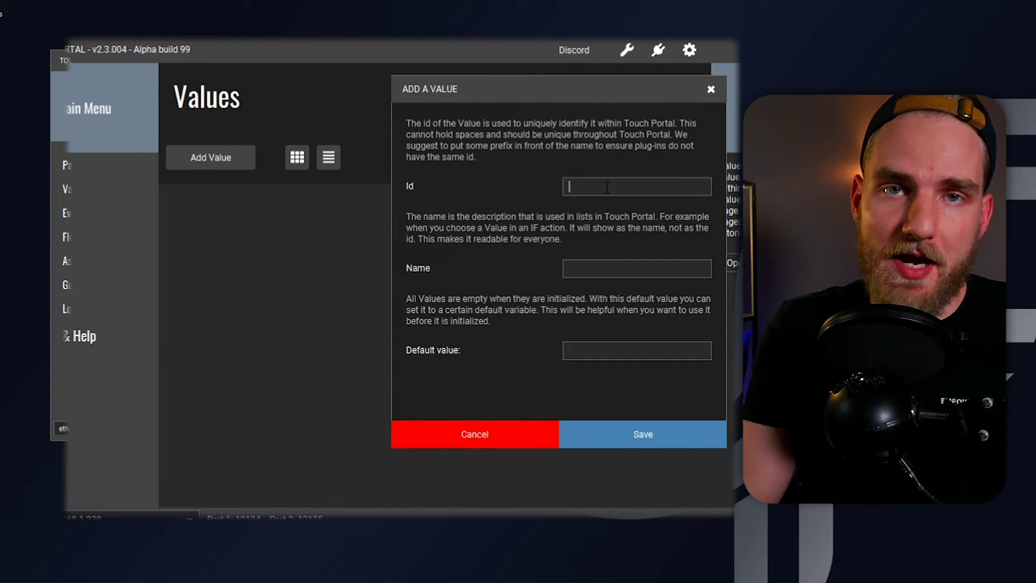
{"action": "type", "text": "soudn"}
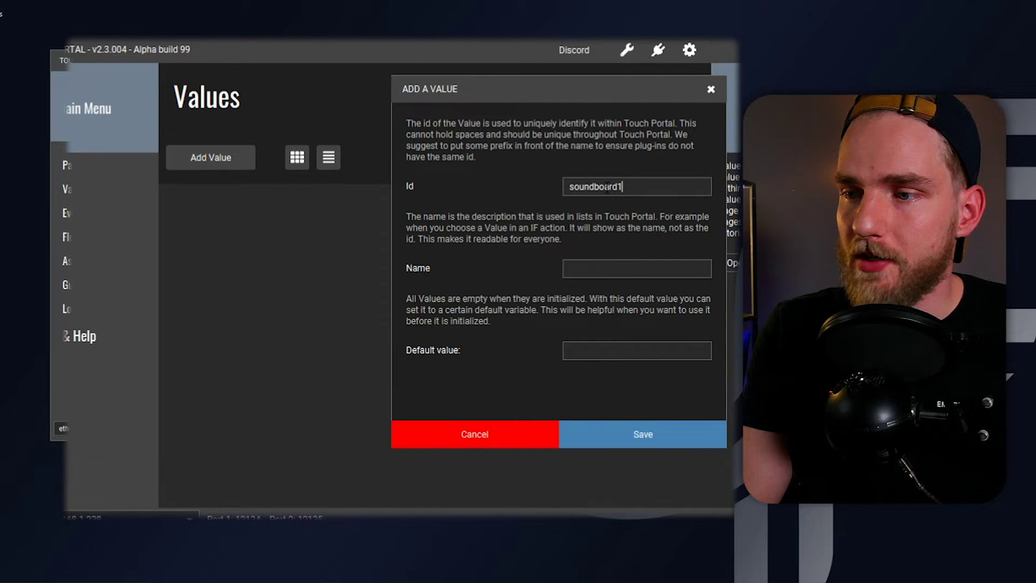
{"action": "left_click", "coordinate": [614, 267]}
{"action": "type", "text": "Sound Board"}
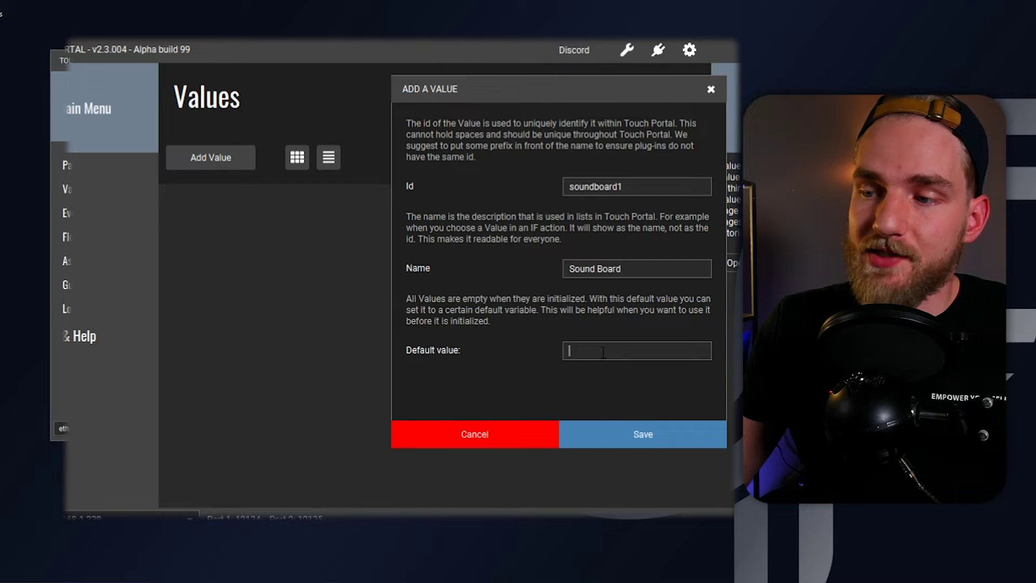
{"action": "type", "text": "1"}
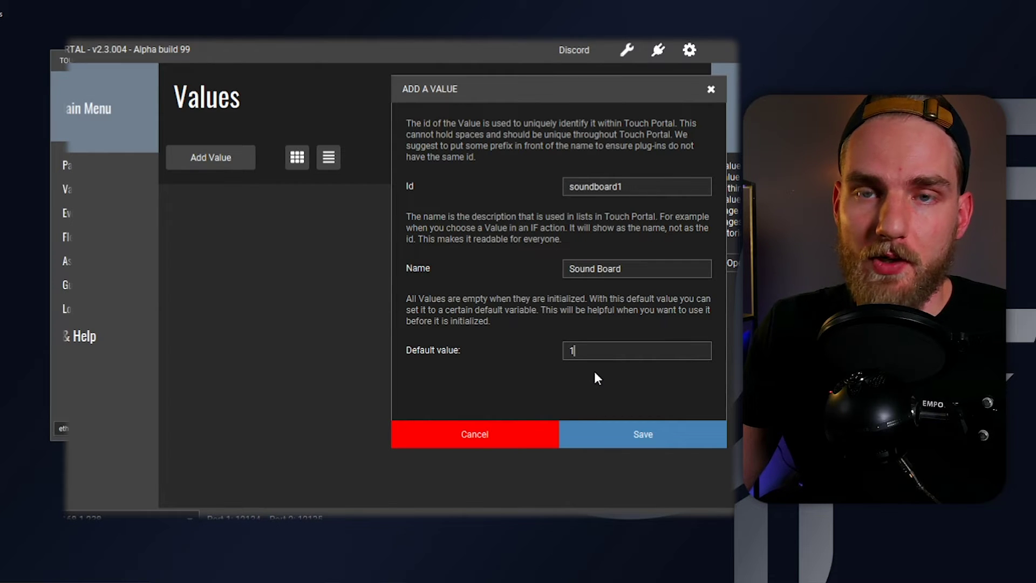
{"action": "left_click", "coordinate": [622, 439]}
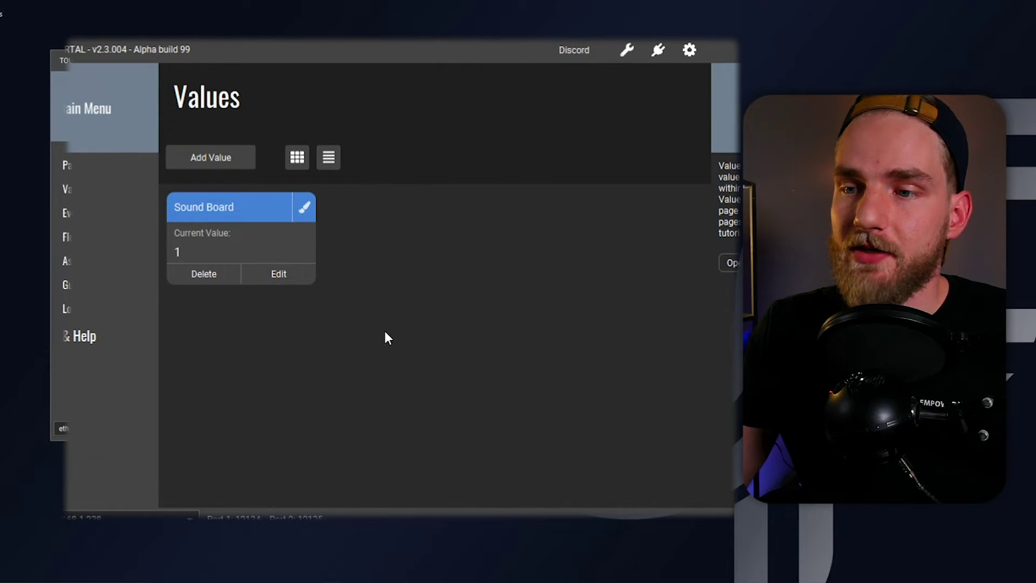
Step: Give the empty second button an On Pressed Set Value action setting Sound Board to 1
{"action": "left_click", "coordinate": [94, 165]}
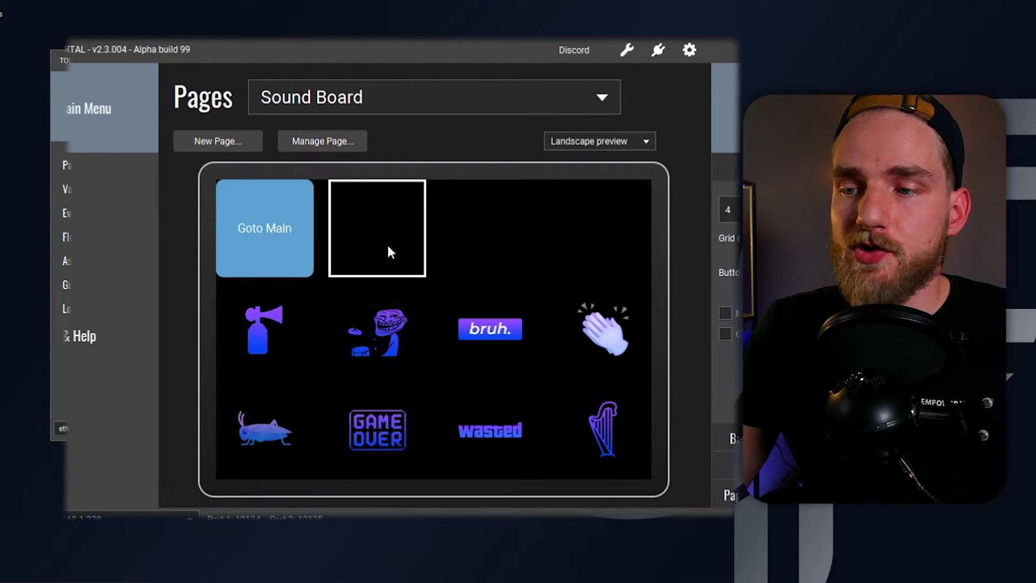
{"action": "left_click", "coordinate": [384, 243]}
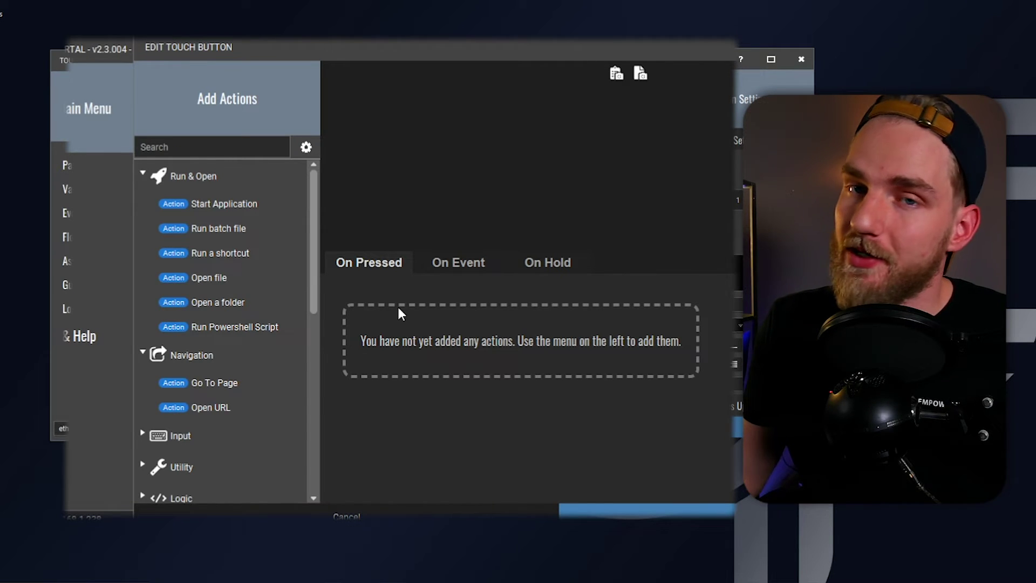
{"action": "type", "text": "value"}
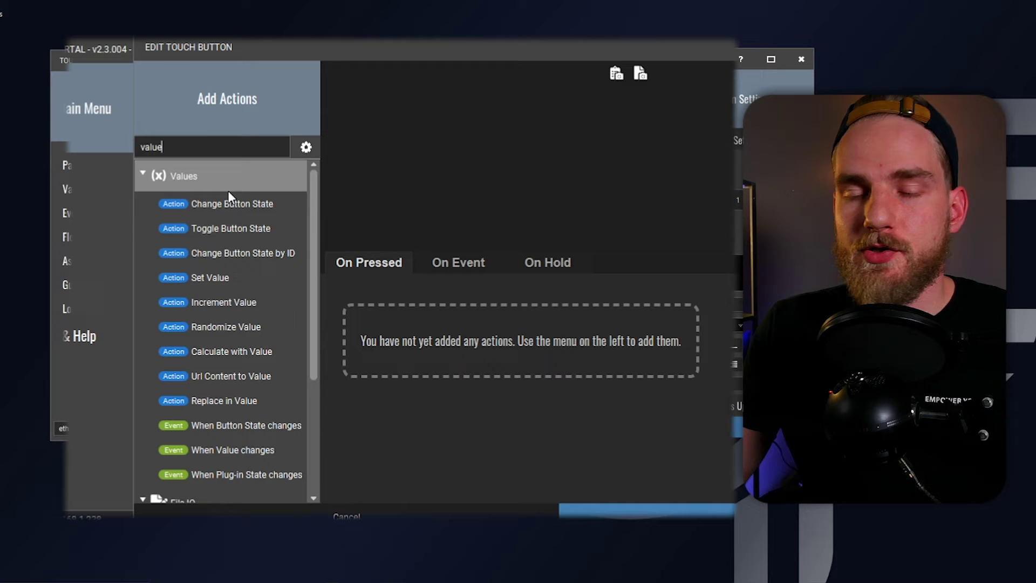
{"action": "left_click", "coordinate": [243, 277]}
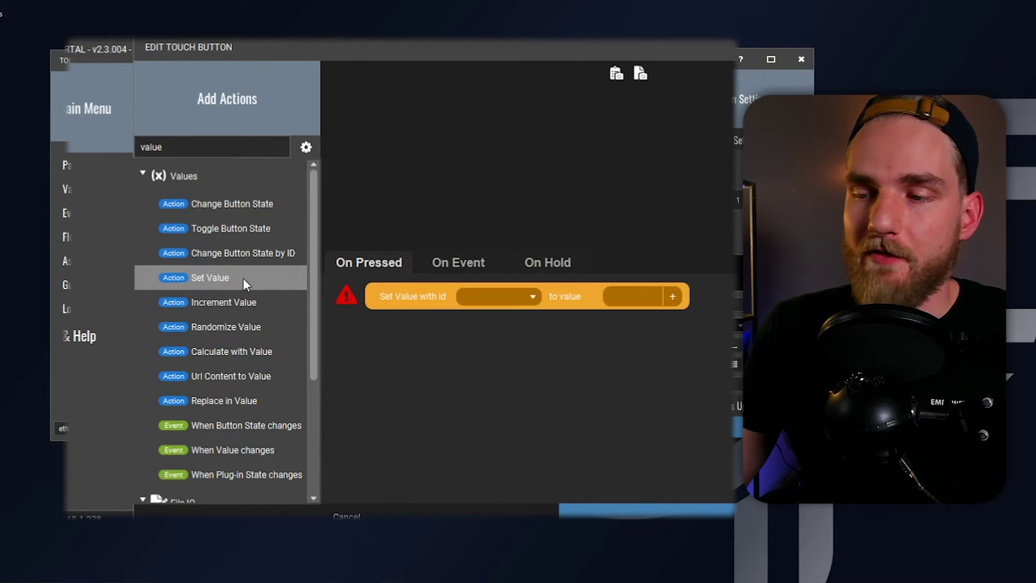
{"action": "left_click", "coordinate": [514, 299]}
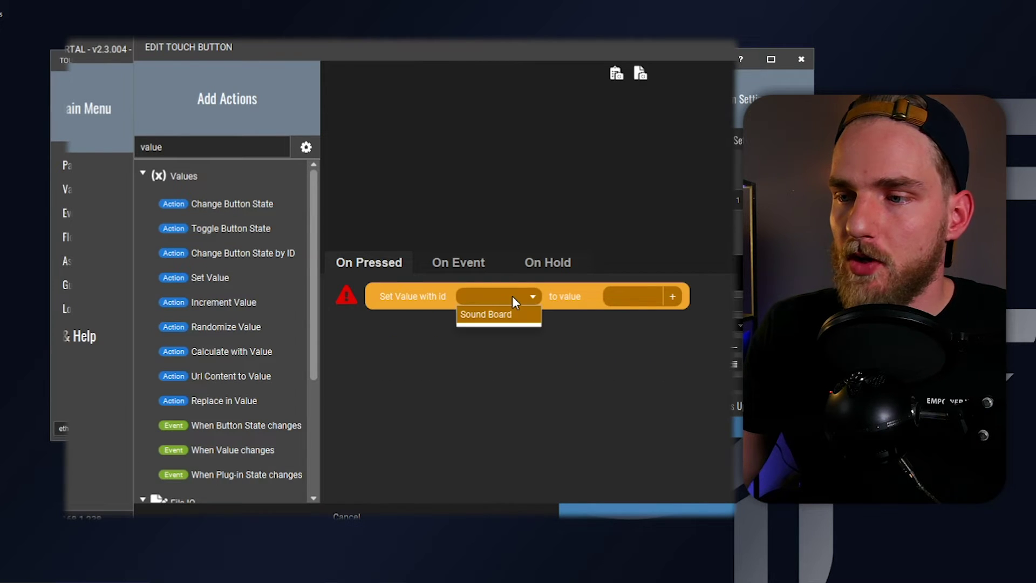
{"action": "left_click", "coordinate": [491, 314]}
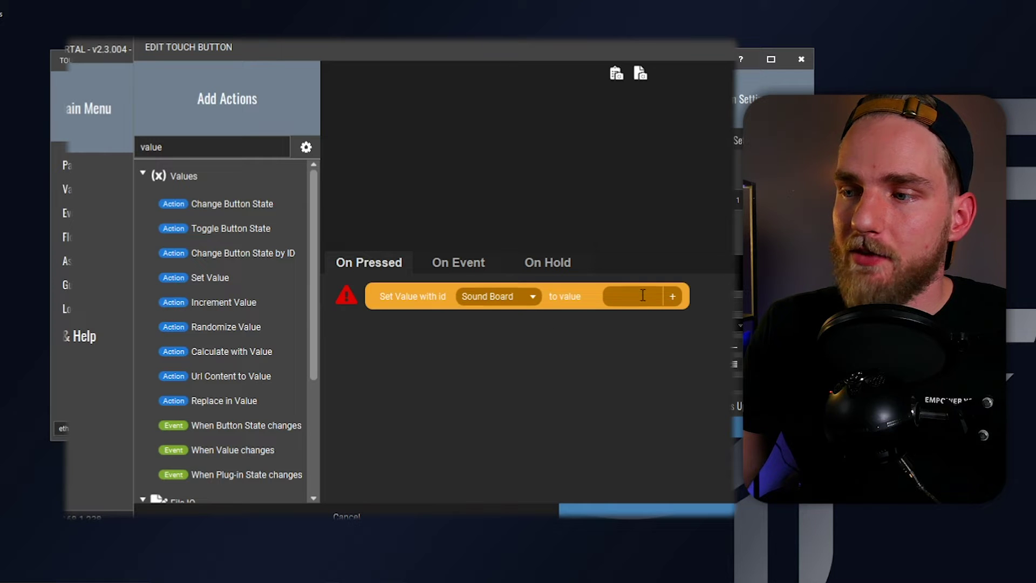
{"action": "type", "text": "1"}
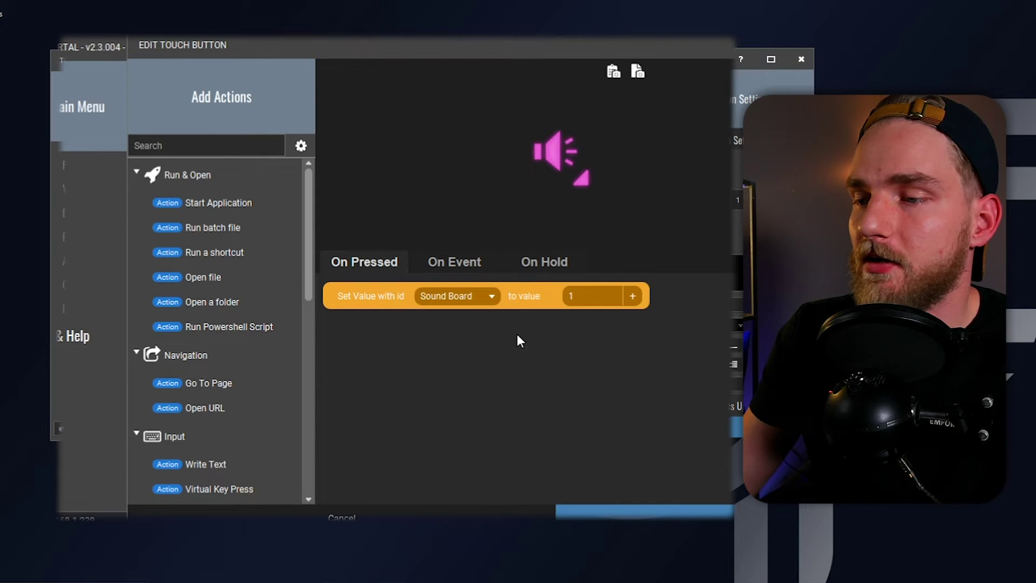
Step: Add an On Event trigger for when the Sound Board value changes to 1
{"action": "left_click", "coordinate": [471, 262]}
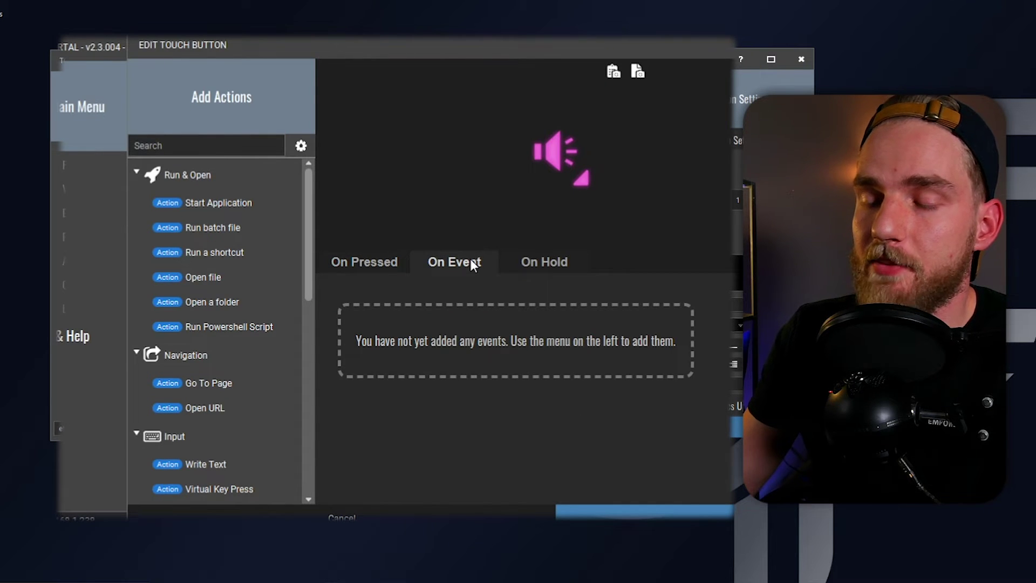
{"action": "left_click", "coordinate": [199, 143]}
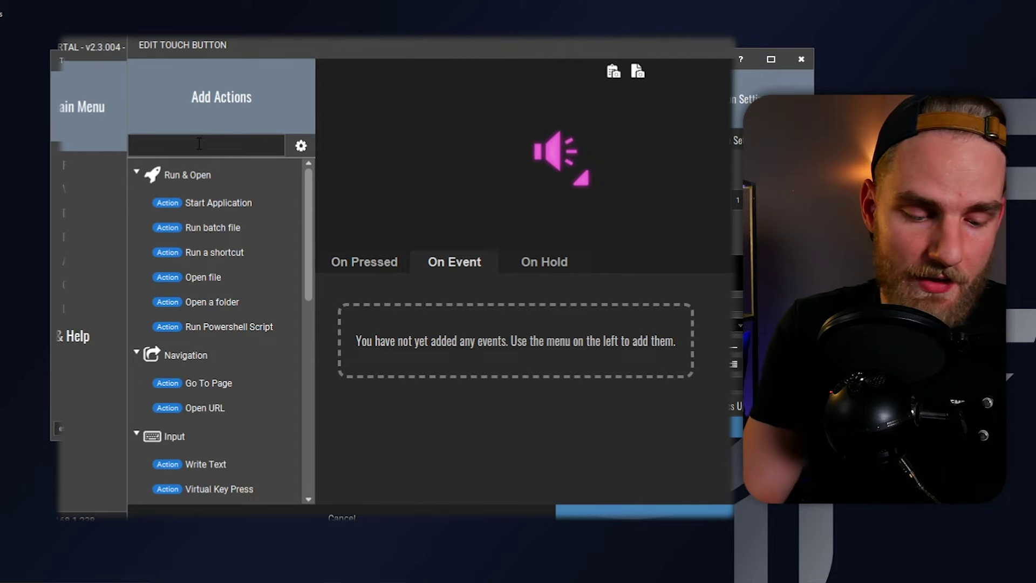
{"action": "type", "text": "val"}
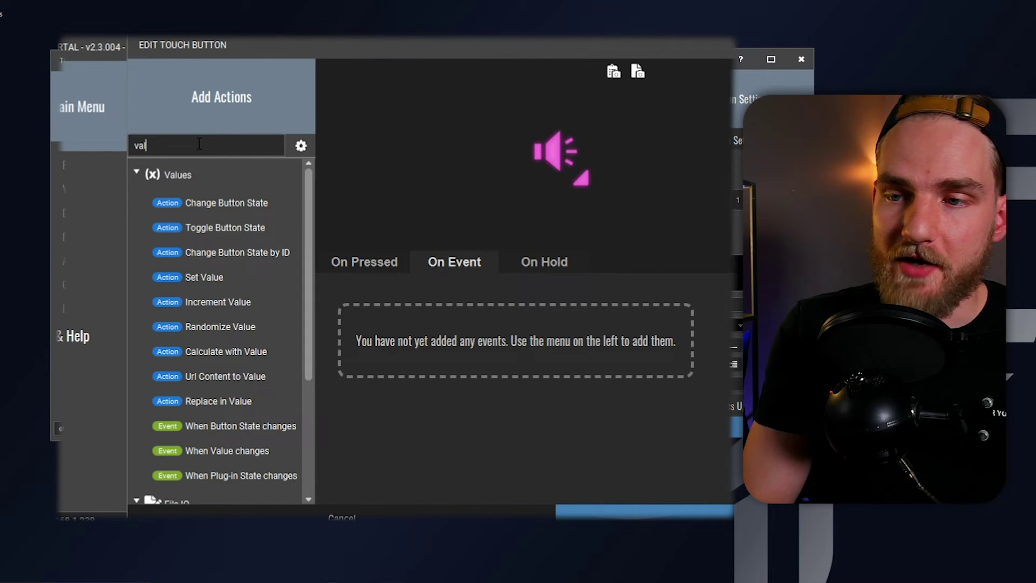
{"action": "left_click", "coordinate": [283, 450]}
{"action": "left_click", "coordinate": [459, 297]}
{"action": "left_click", "coordinate": [458, 314]}
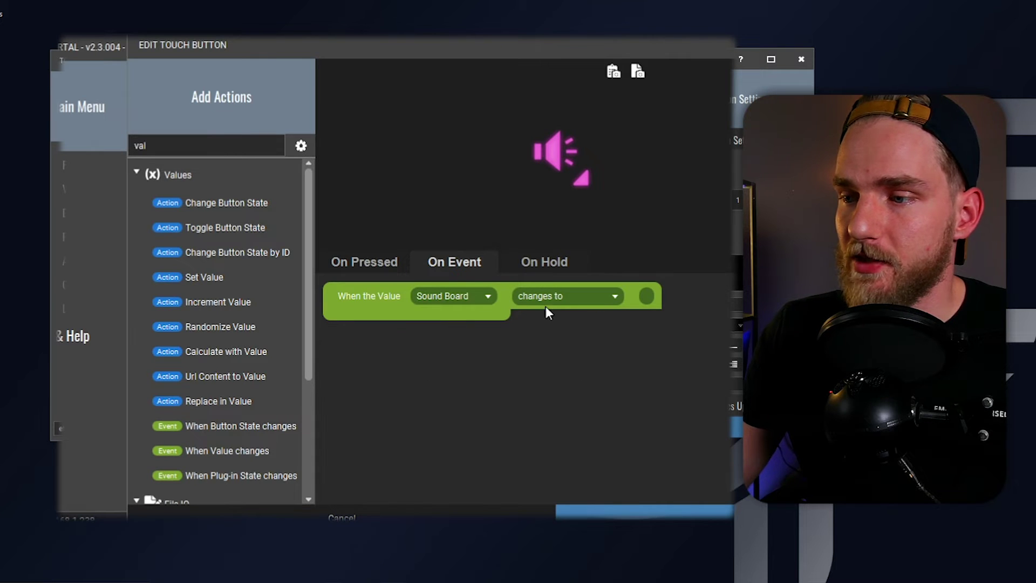
{"action": "type", "text": "1"}
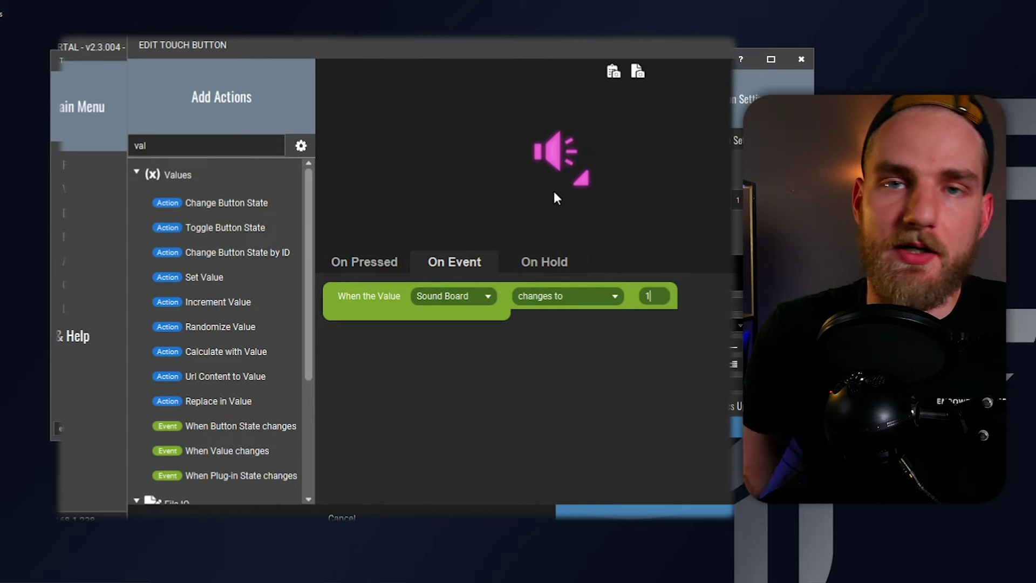
Step: Add a Change Button Visuals action setting the icon to Audio - On Neon
{"action": "left_click_drag", "start_coordinate": [227, 146], "coordinate": [139, 145]}
{"action": "key", "text": "BackSpace"}
{"action": "type", "text": "isu"}
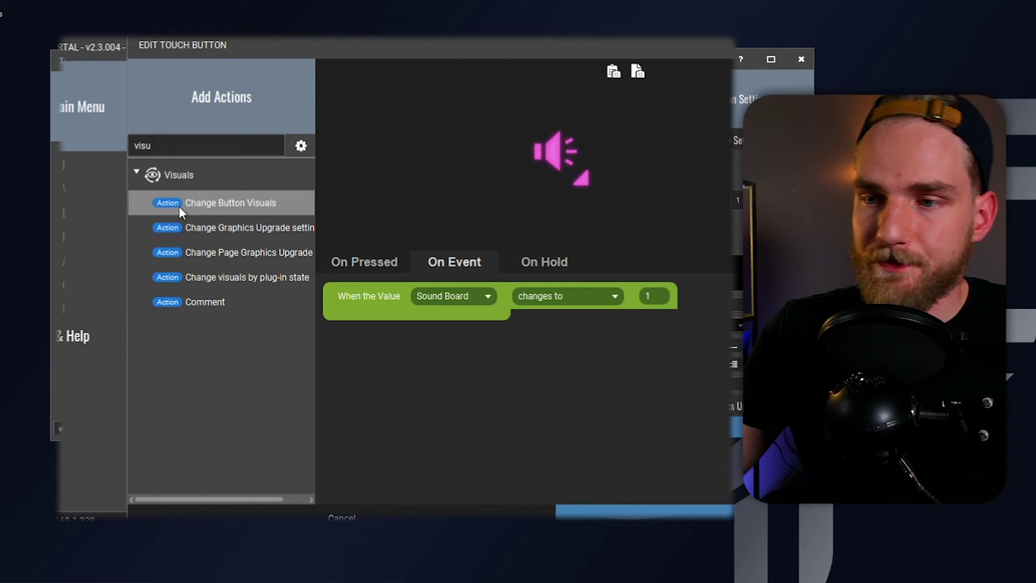
{"action": "double_click", "coordinate": [254, 201]}
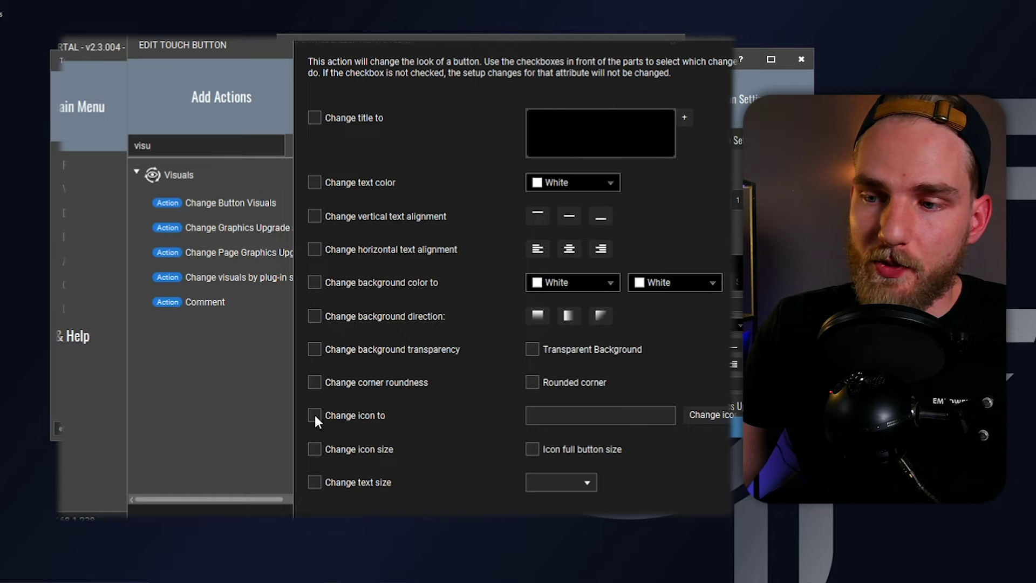
{"action": "left_click", "coordinate": [711, 422]}
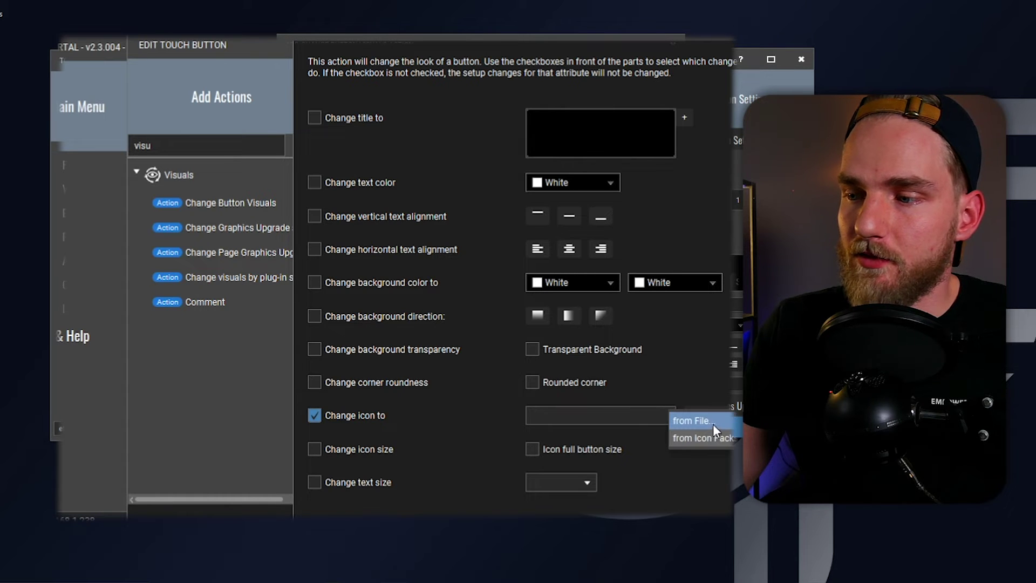
{"action": "left_click", "coordinate": [714, 424]}
{"action": "scroll", "coordinate": [645, 222], "scroll_direction": "down", "scroll_amount": 8}
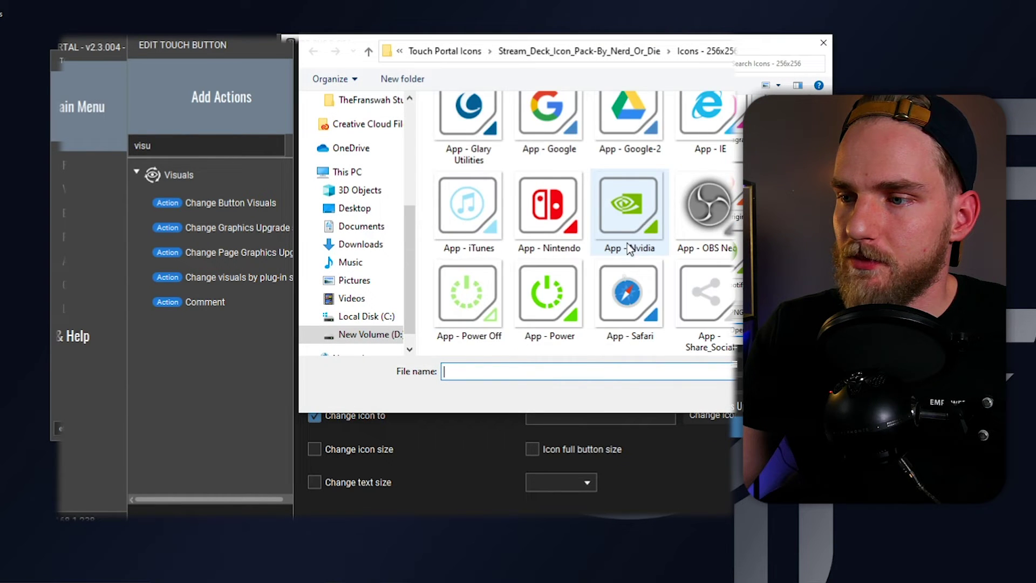
{"action": "left_click", "coordinate": [469, 298]}
{"action": "double_click", "coordinate": [468, 298]}
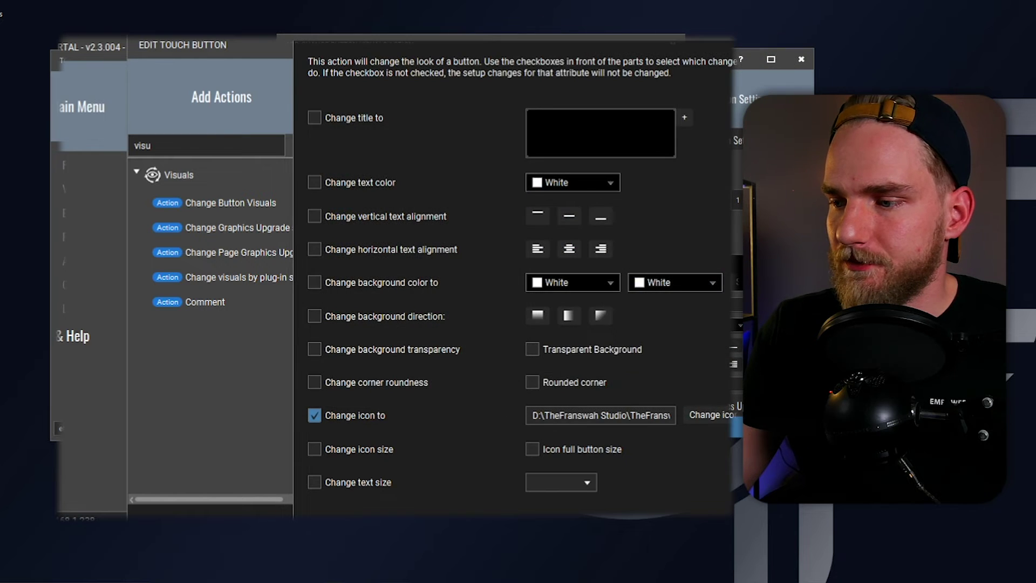
{"action": "left_click", "coordinate": [587, 488]}
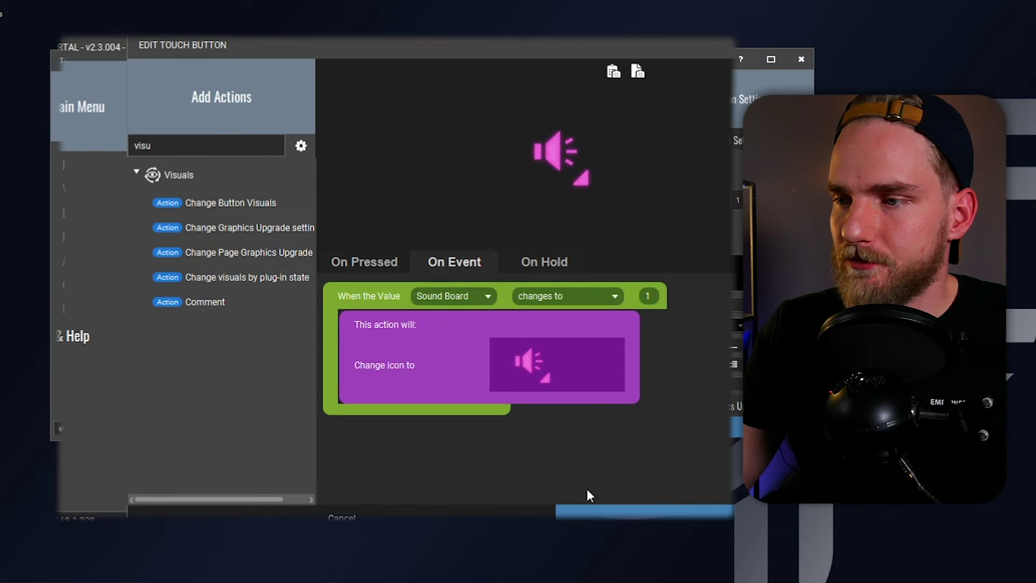
Step: Duplicate the Sound Board value-change event block
{"action": "left_click", "coordinate": [372, 297]}
{"action": "right_click", "coordinate": [397, 357]}
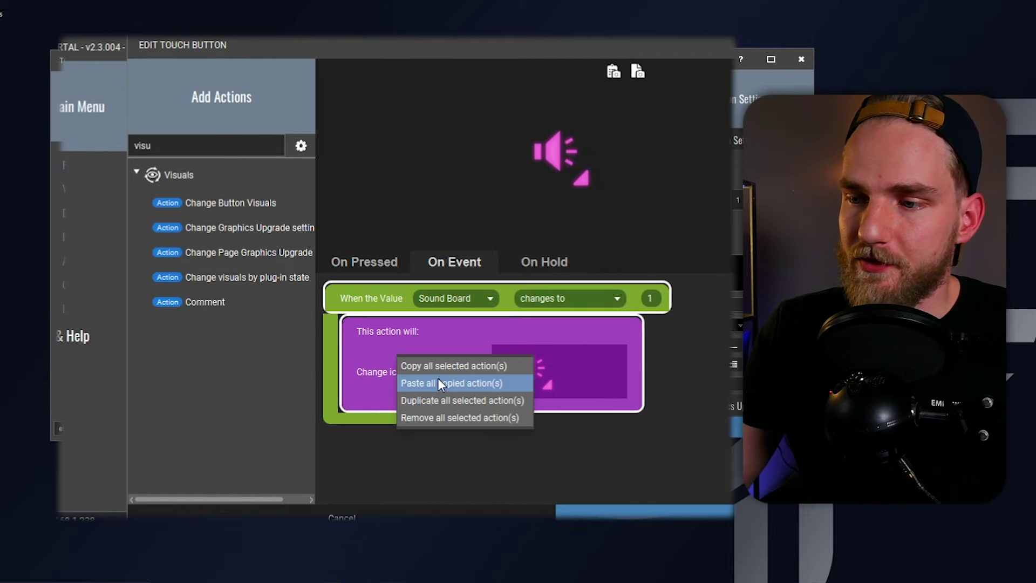
{"action": "left_click", "coordinate": [438, 365]}
{"action": "right_click", "coordinate": [461, 498]}
{"action": "left_click", "coordinate": [469, 481]}
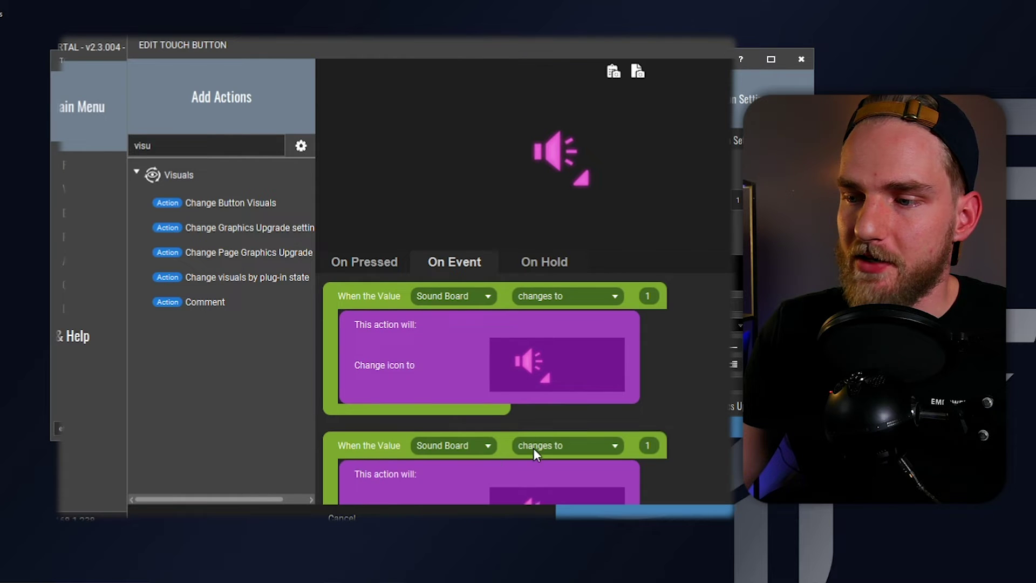
{"action": "scroll", "coordinate": [533, 447], "scroll_direction": "down", "scroll_amount": 1}
Step: Set the copy to 'does not change to' 1 and choose a dimmer speaker icon from file
{"action": "left_click", "coordinate": [577, 420]}
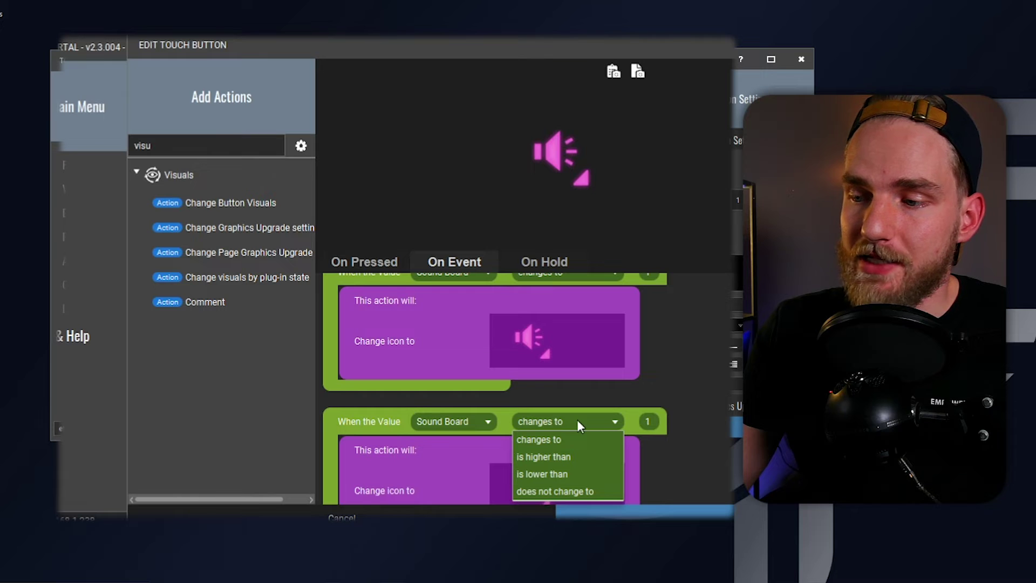
{"action": "left_click", "coordinate": [580, 490]}
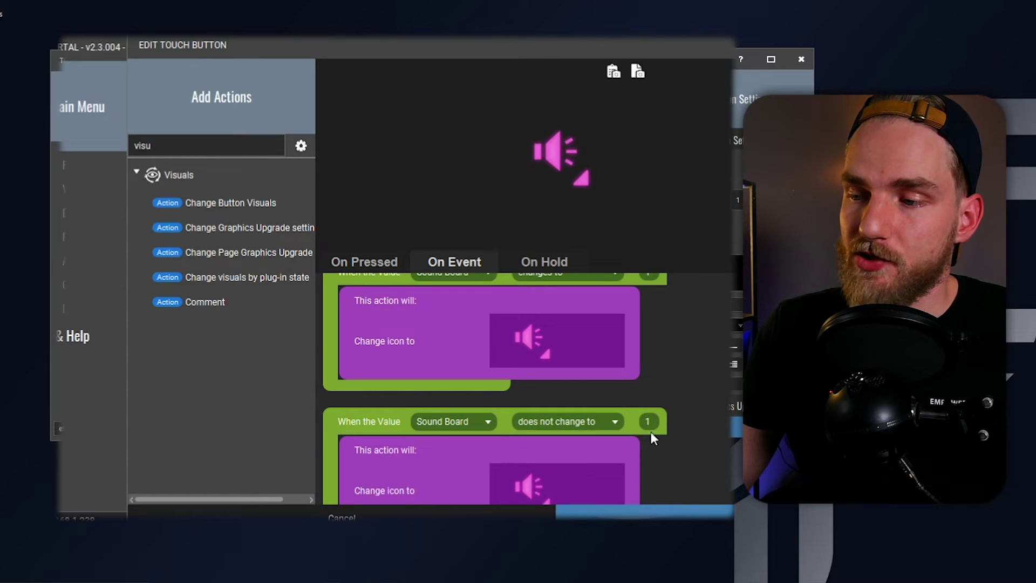
{"action": "scroll", "coordinate": [688, 464], "scroll_direction": "down", "scroll_amount": 2}
{"action": "left_click", "coordinate": [599, 427]}
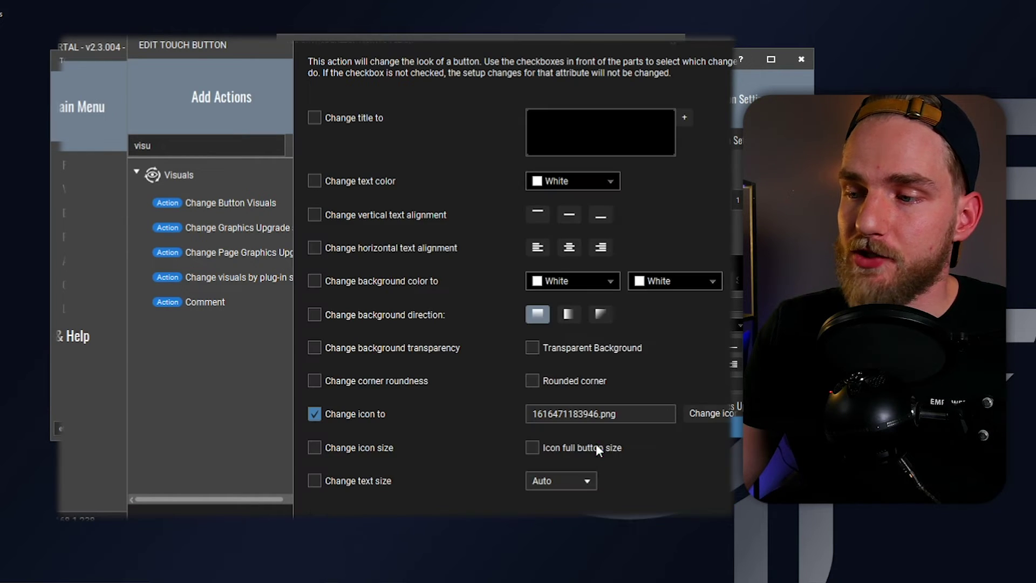
{"action": "left_click", "coordinate": [715, 410]}
{"action": "left_click", "coordinate": [724, 422]}
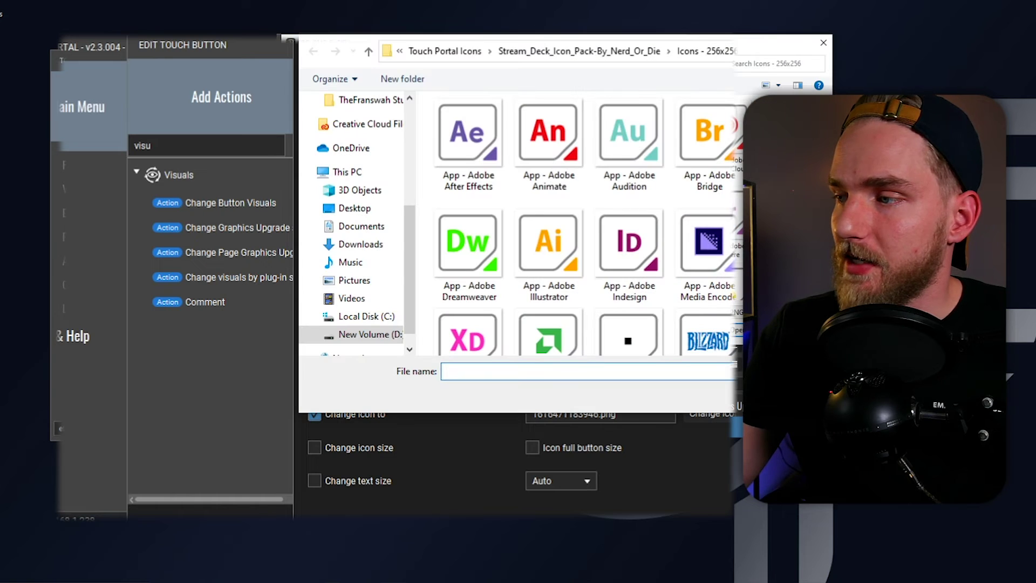
{"action": "scroll", "coordinate": [737, 116], "scroll_direction": "down", "scroll_amount": 10}
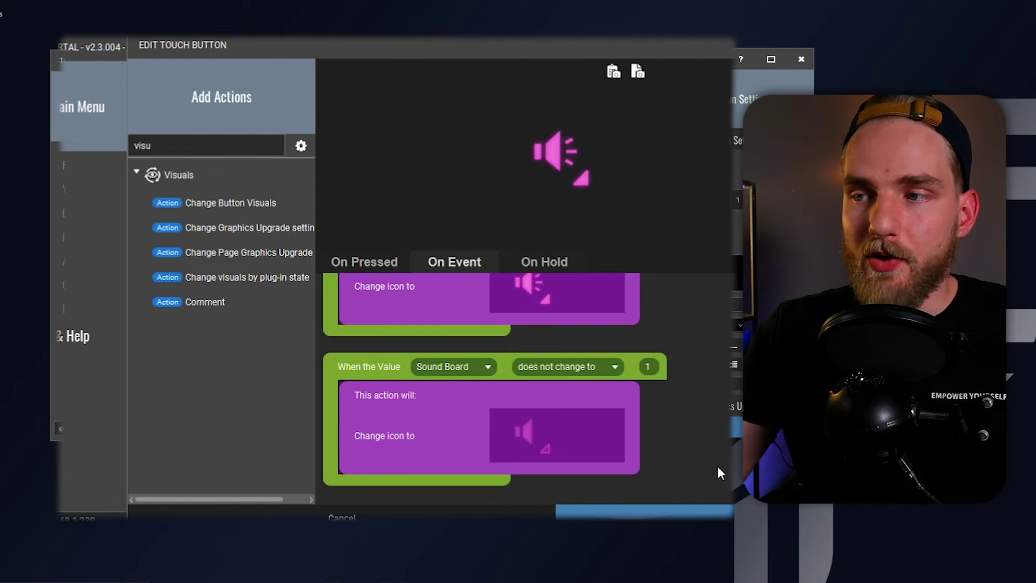
Step: Save the button, then paste copies of the speaker button into the third and fourth cells
{"action": "left_click", "coordinate": [727, 517]}
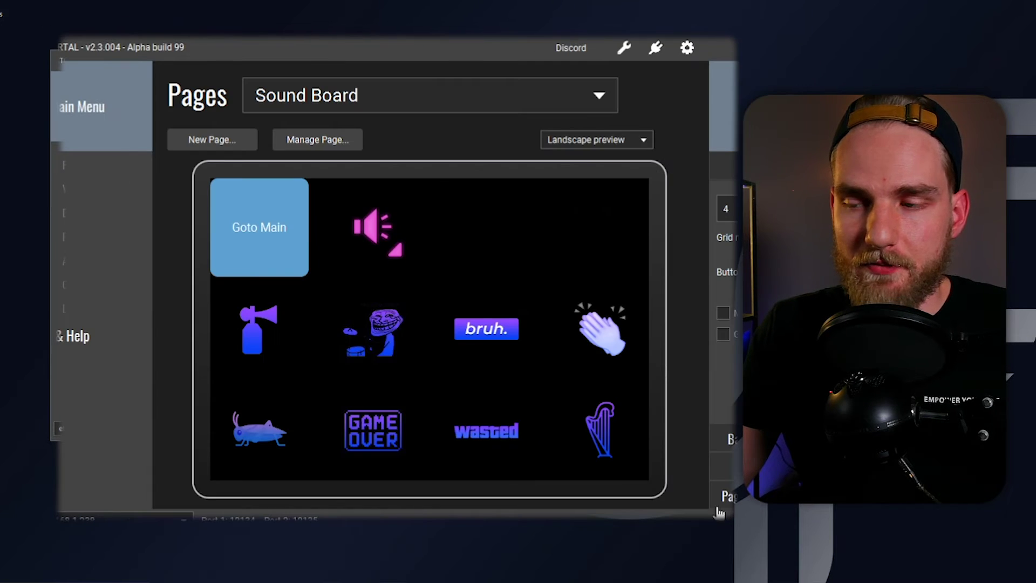
{"action": "left_click", "coordinate": [355, 219]}
{"action": "right_click", "coordinate": [354, 220]}
{"action": "left_click", "coordinate": [387, 264]}
{"action": "left_click", "coordinate": [453, 221]}
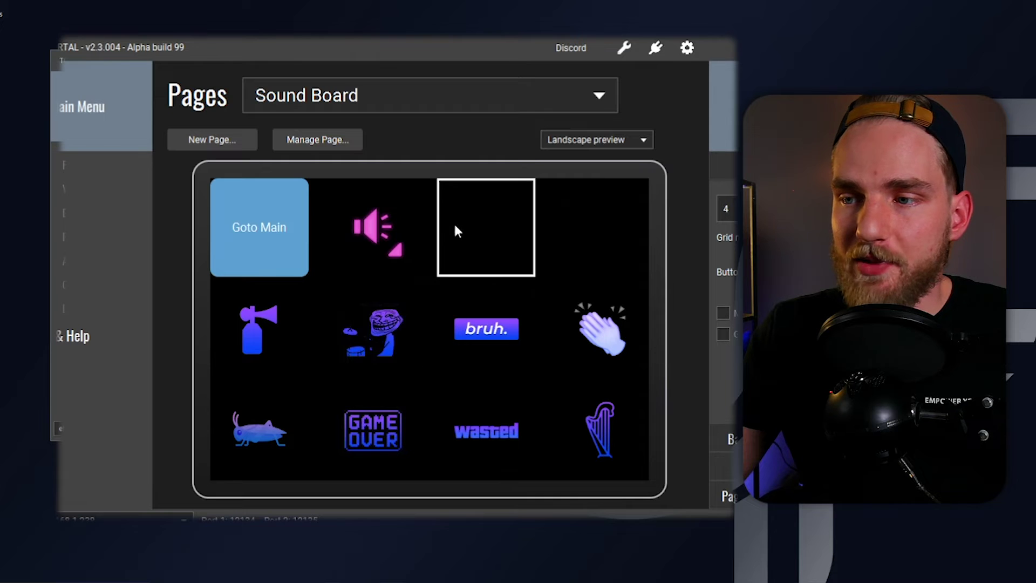
{"action": "right_click", "coordinate": [454, 222]}
{"action": "left_click", "coordinate": [490, 287]}
{"action": "left_click", "coordinate": [594, 221]}
{"action": "right_click", "coordinate": [595, 221]}
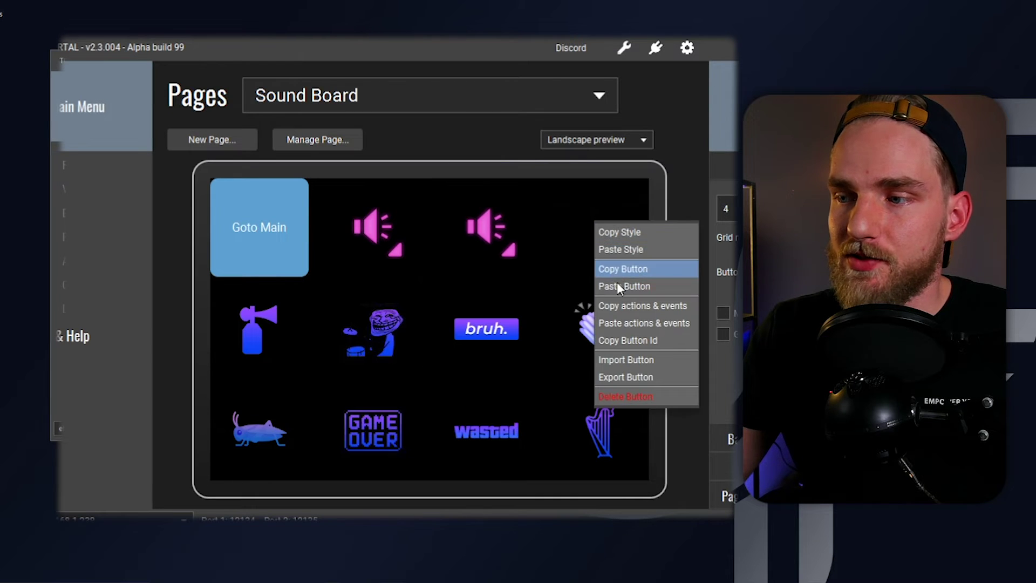
{"action": "left_click", "coordinate": [617, 285]}
{"action": "left_click", "coordinate": [571, 348]}
Step: Change the third-cell speaker button's Sound Board event values to 2
{"action": "left_click", "coordinate": [498, 244]}
{"action": "double_click", "coordinate": [499, 245]}
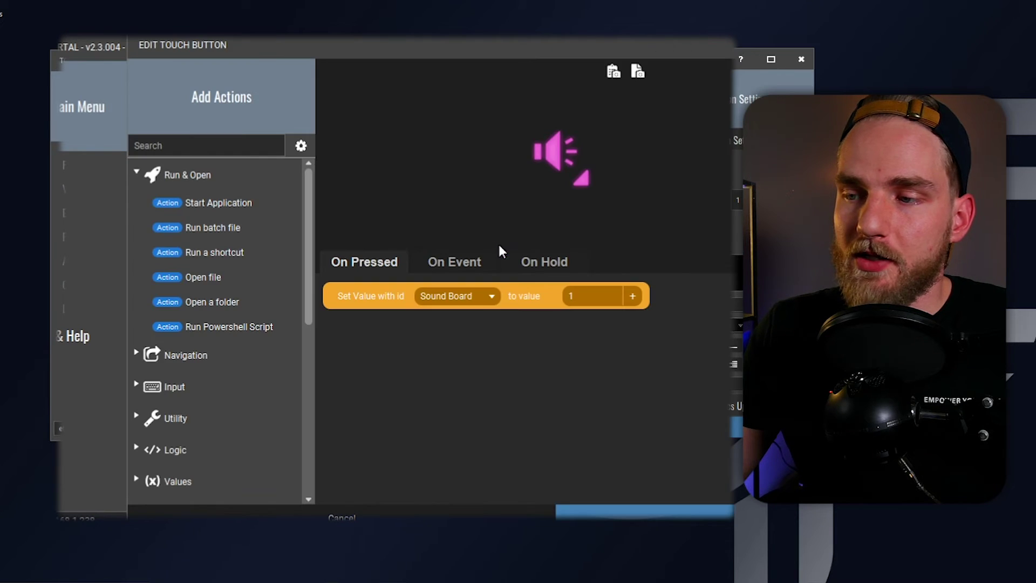
{"action": "double_click", "coordinate": [566, 295]}
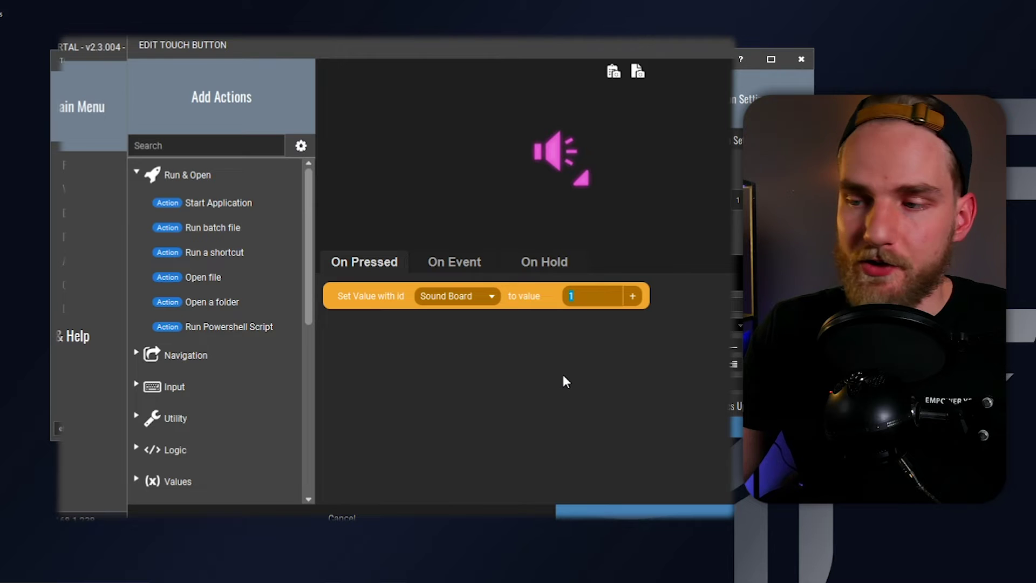
{"action": "left_click", "coordinate": [455, 269]}
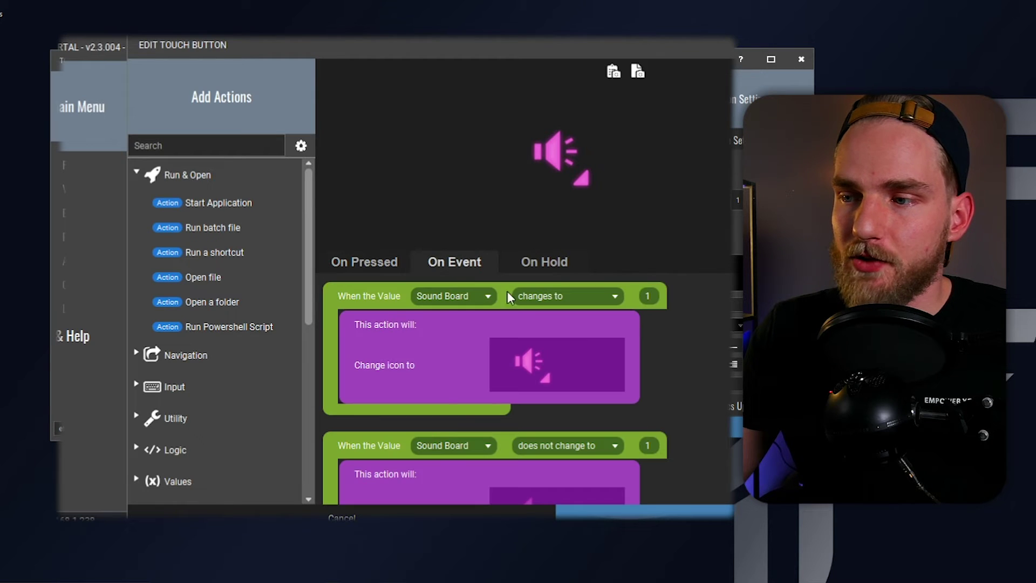
{"action": "double_click", "coordinate": [650, 295]}
{"action": "type", "text": "2"}
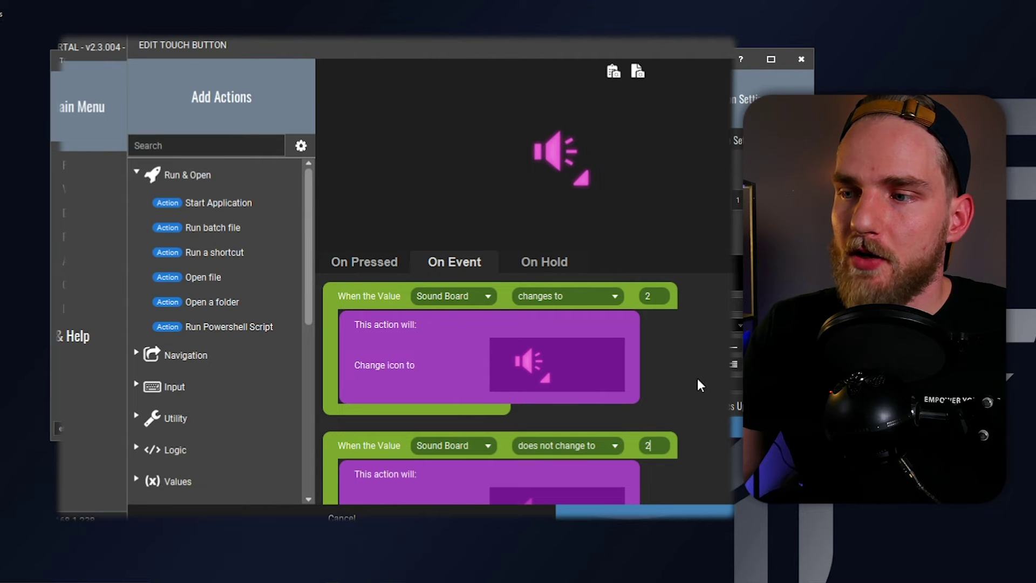
{"action": "scroll", "coordinate": [697, 377], "scroll_direction": "down", "scroll_amount": 1}
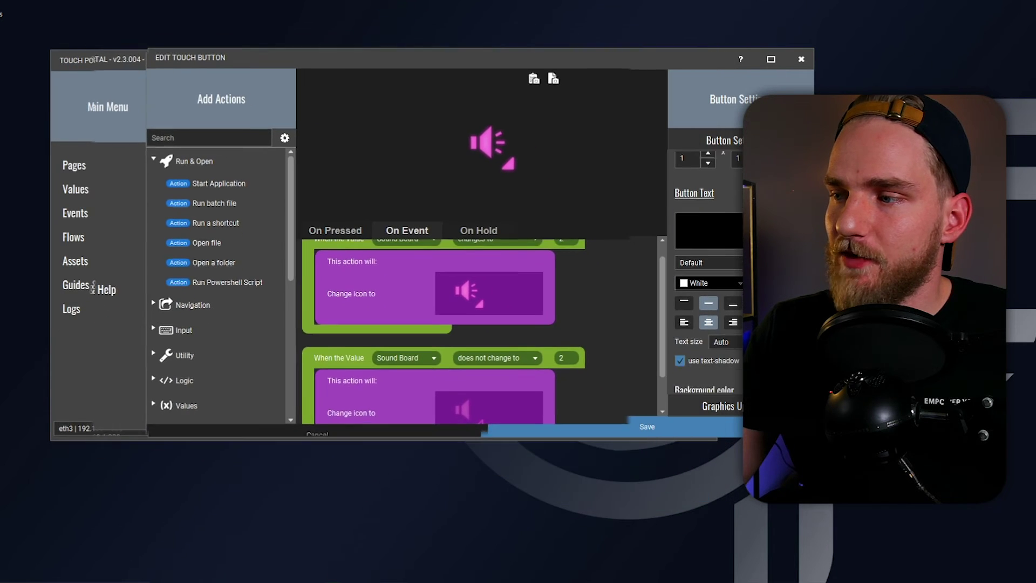
{"action": "scroll", "coordinate": [708, 270], "scroll_direction": "down", "scroll_amount": 4}
Step: Give it the Audio - Off Neon icon from file and save the button
{"action": "left_click", "coordinate": [714, 286]}
{"action": "left_click", "coordinate": [713, 300]}
{"action": "left_click_drag", "start_coordinate": [697, 129], "coordinate": [704, 157]}
{"action": "left_click", "coordinate": [594, 169]}
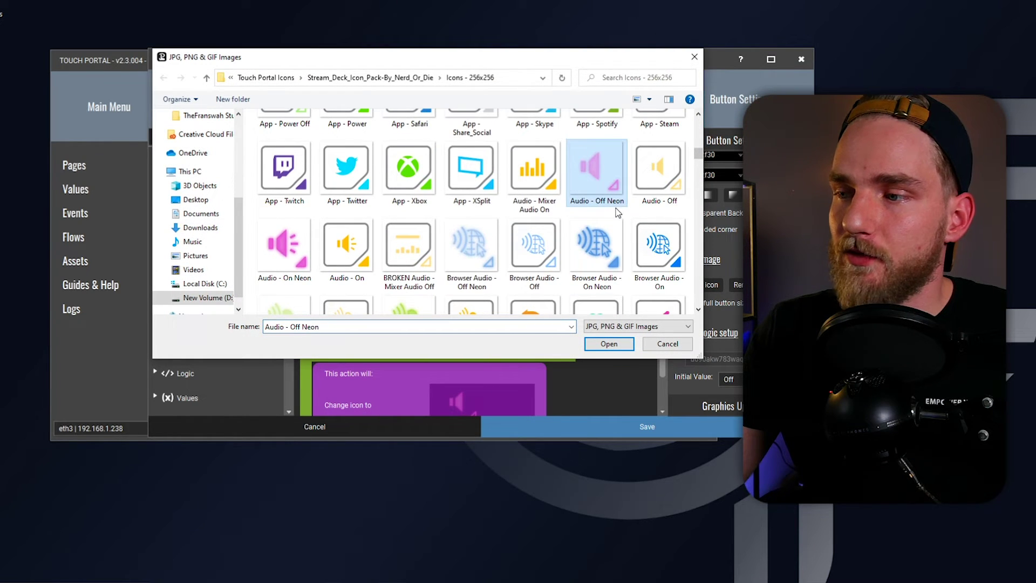
{"action": "left_click", "coordinate": [609, 344]}
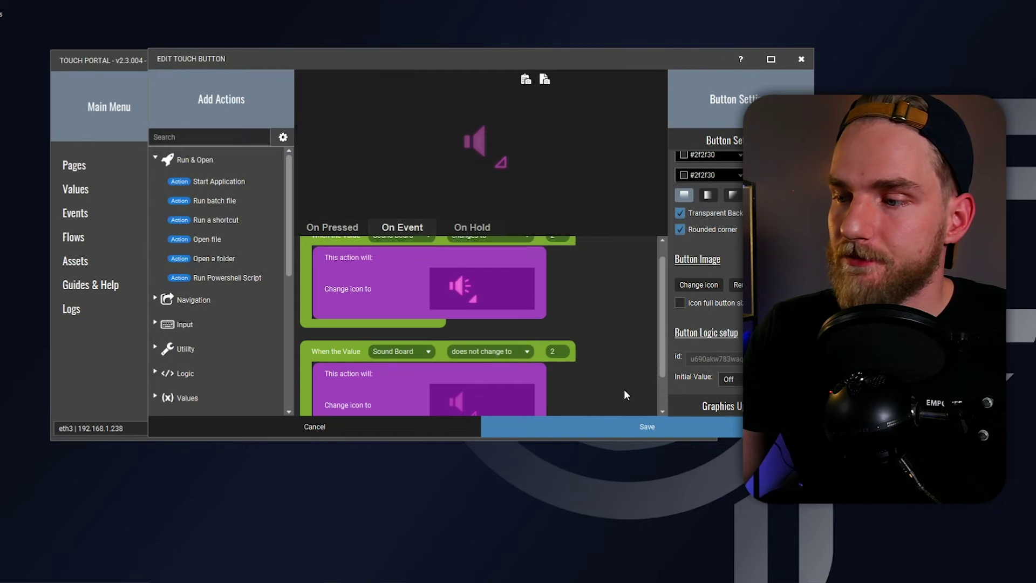
{"action": "left_click", "coordinate": [628, 426]}
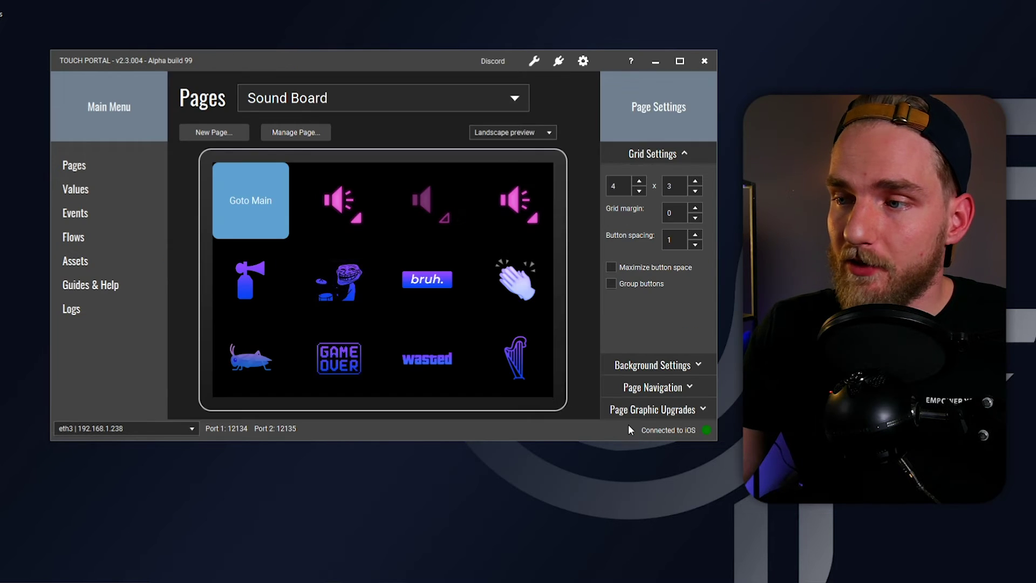
Step: Set the fourth speaker button's Sound Board event values to 3 and pick a dimmed icon from file
{"action": "left_click", "coordinate": [504, 202]}
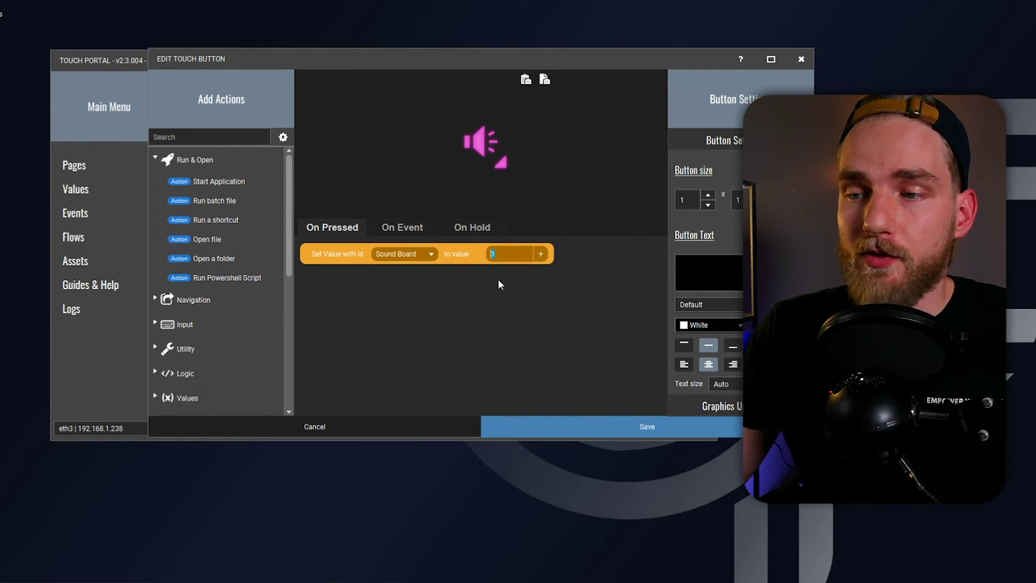
{"action": "left_click", "coordinate": [400, 227]}
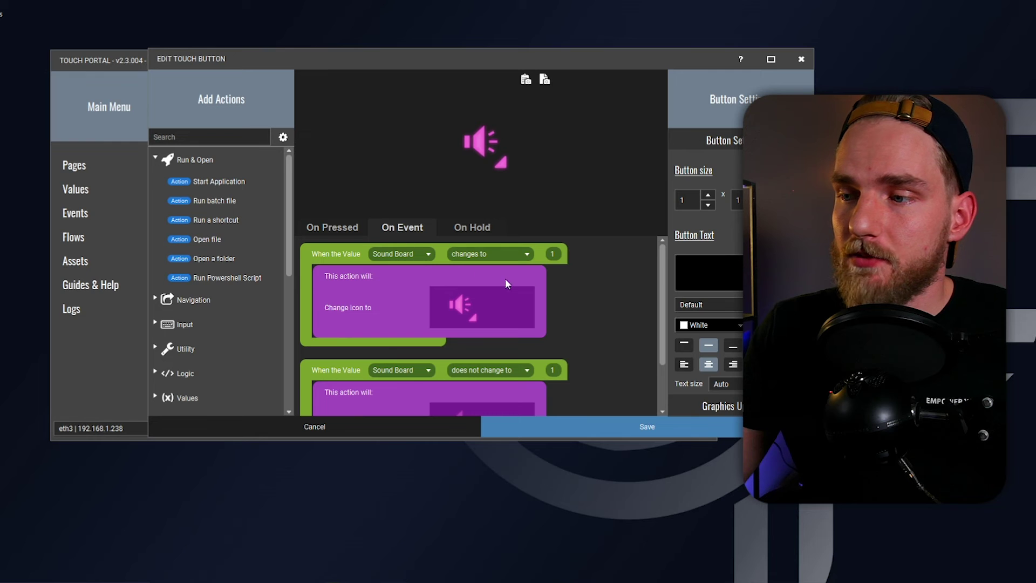
{"action": "type", "text": "3"}
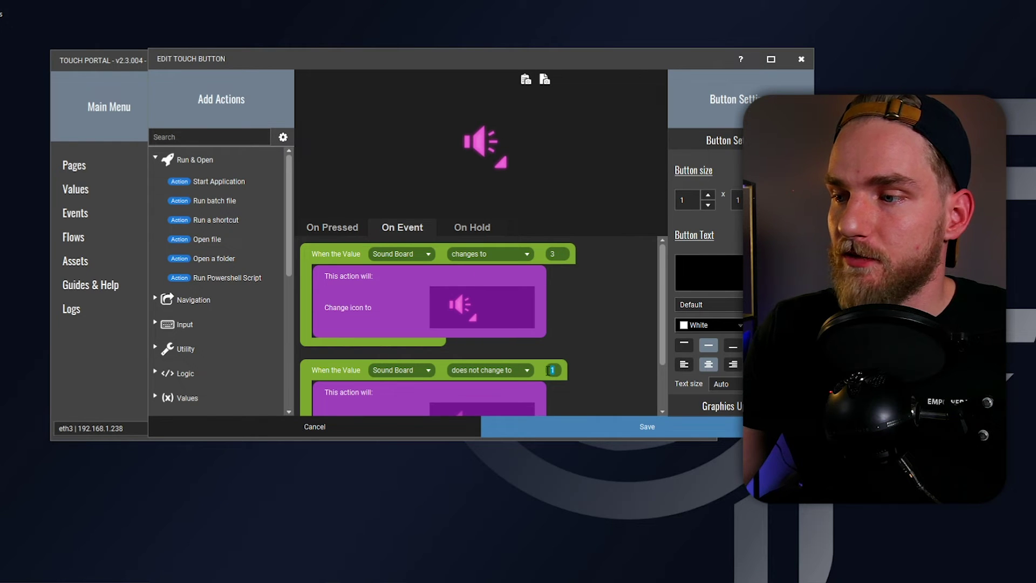
{"action": "type", "text": "3"}
{"action": "scroll", "coordinate": [702, 269], "scroll_direction": "down", "scroll_amount": 5}
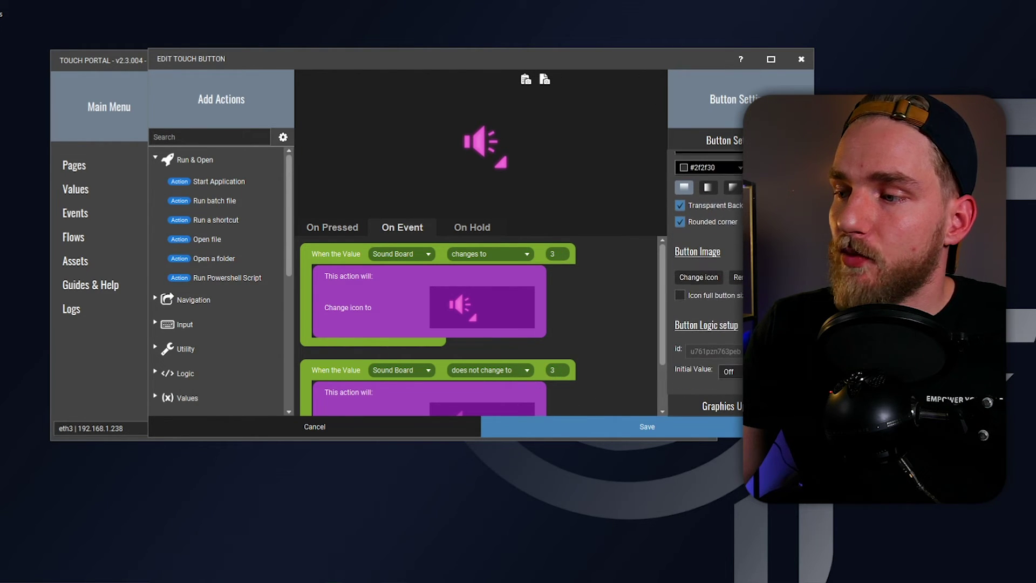
{"action": "left_click", "coordinate": [699, 270]}
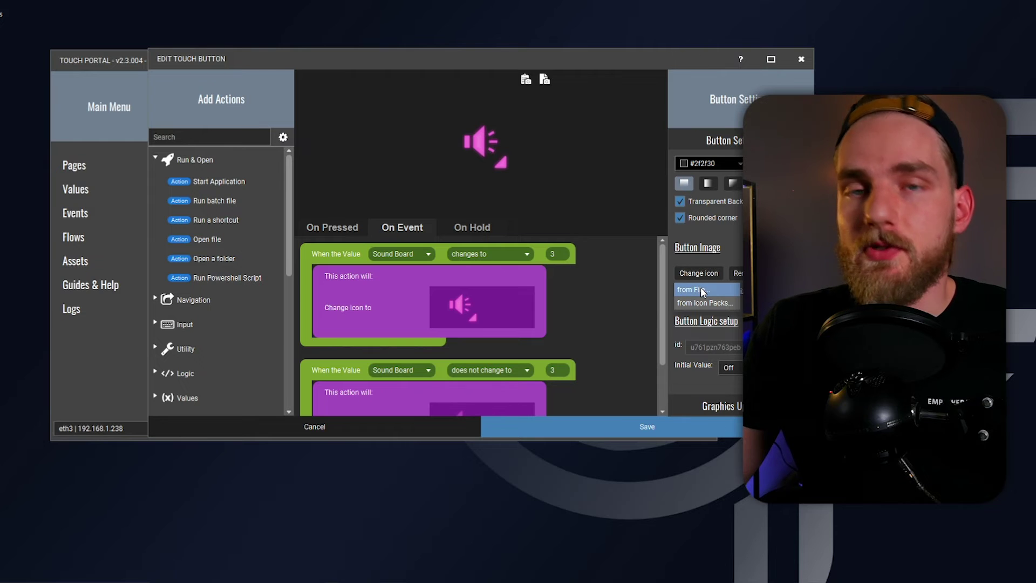
{"action": "left_click", "coordinate": [700, 289]}
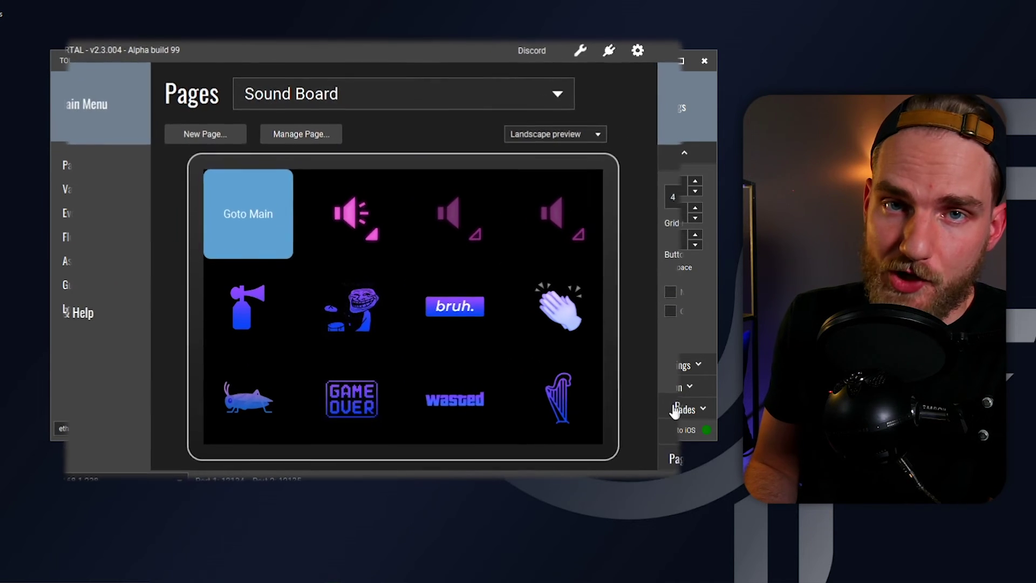
Step: Add an If Statement to the air horn button's pressed actions, nested in the existing IF
{"action": "left_click", "coordinate": [241, 320]}
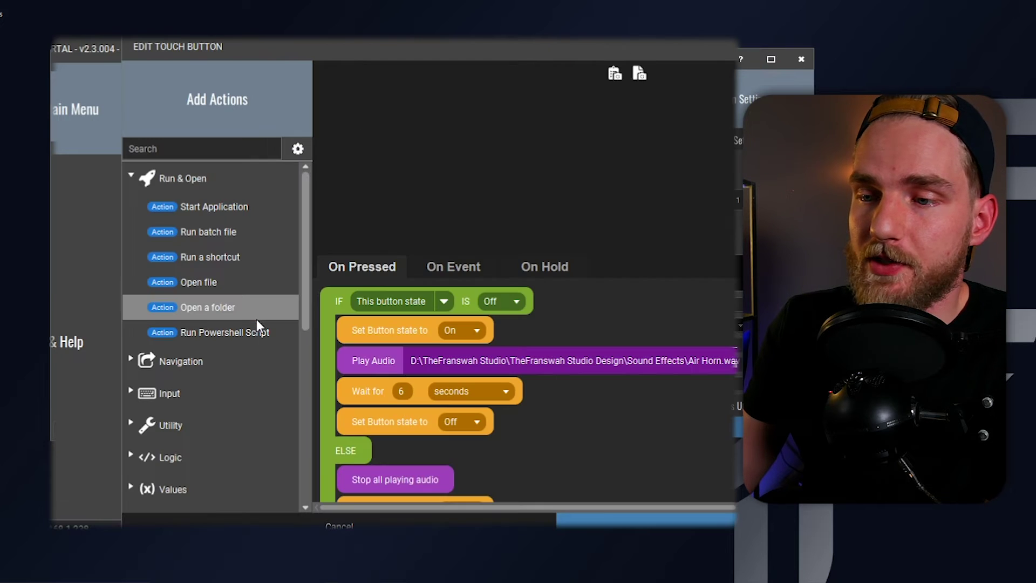
{"action": "scroll", "coordinate": [529, 388], "scroll_direction": "down", "scroll_amount": 2}
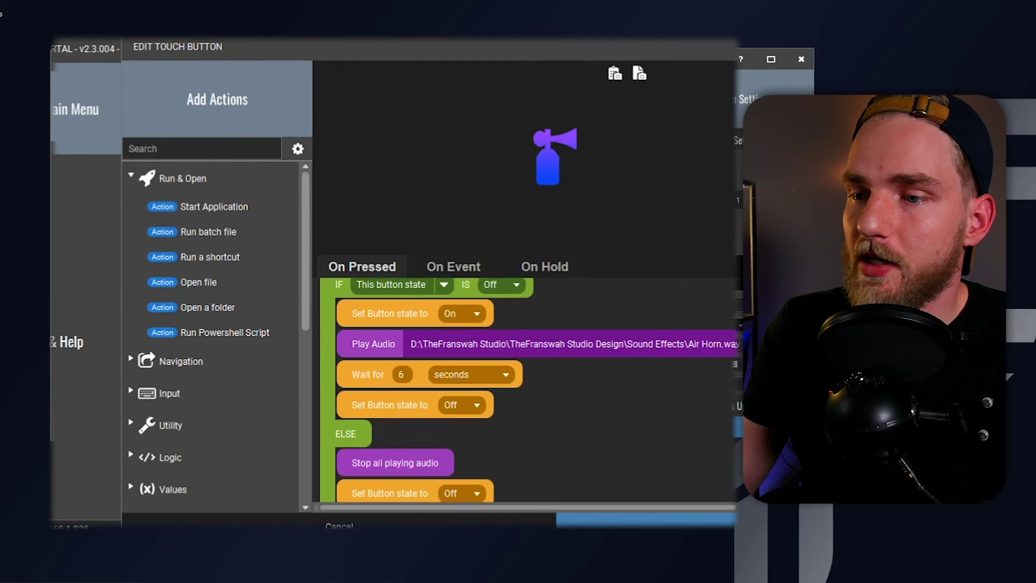
{"action": "left_click", "coordinate": [161, 147]}
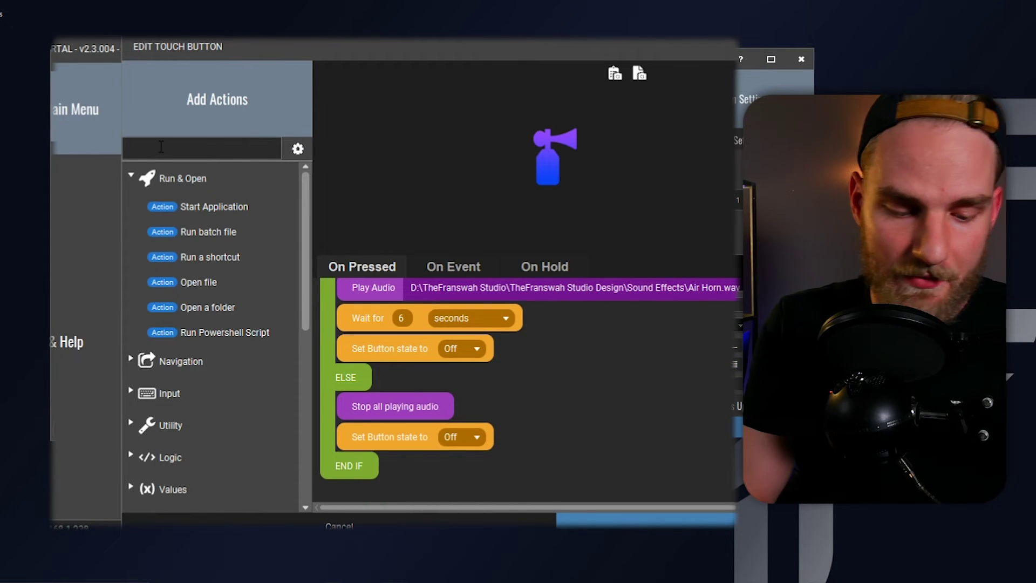
{"action": "type", "text": "if"}
{"action": "left_click", "coordinate": [228, 208]}
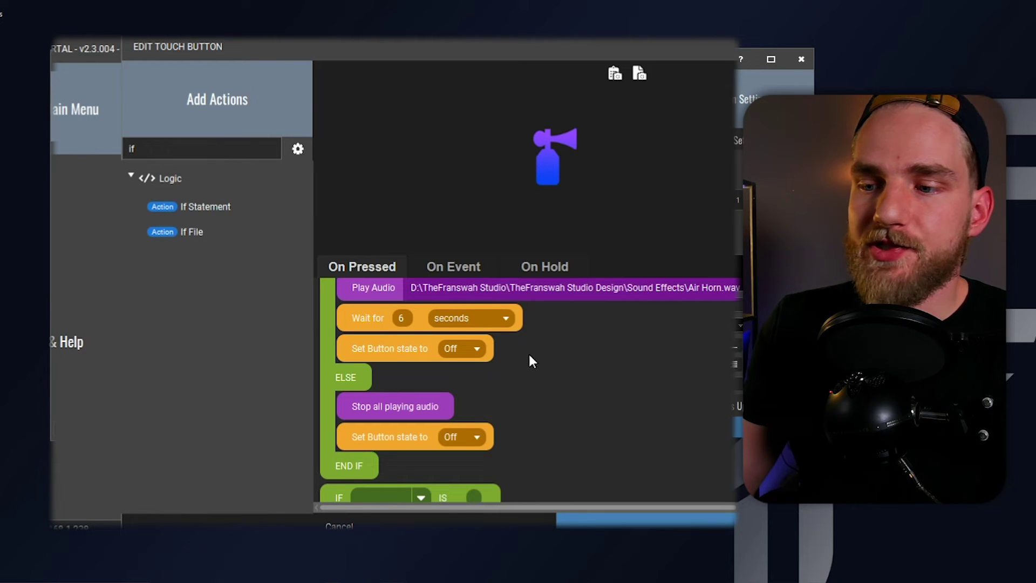
{"action": "scroll", "coordinate": [485, 389], "scroll_direction": "down", "scroll_amount": 1}
{"action": "left_click_drag", "start_coordinate": [338, 453], "coordinate": [361, 332]}
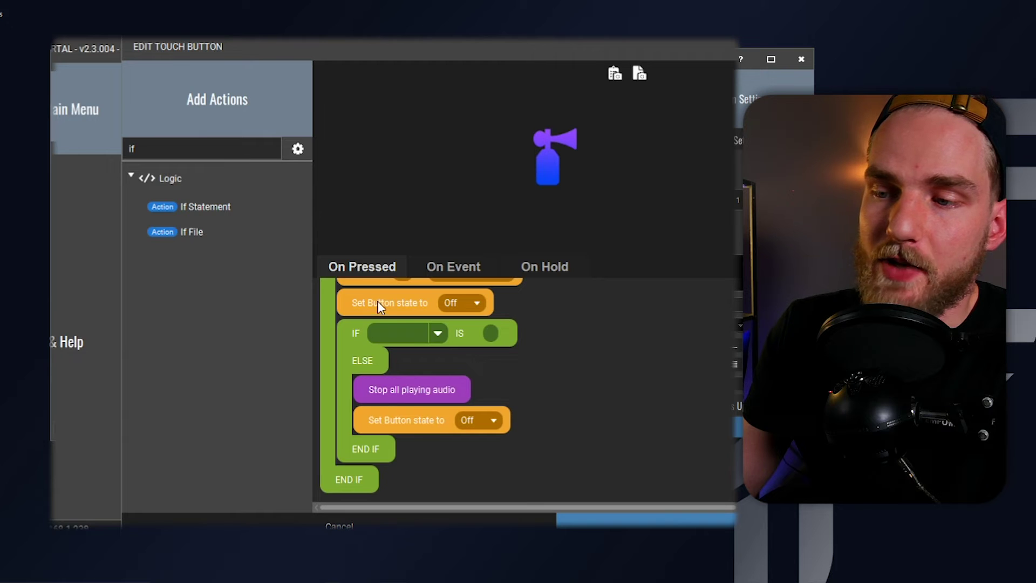
{"action": "left_click_drag", "start_coordinate": [361, 452], "coordinate": [358, 361]}
Step: Make the IF check Sound Board is 1 and wrap the On, play, wait and Off actions
{"action": "left_click", "coordinate": [410, 333]}
{"action": "mouse_move", "coordinate": [438, 455]}
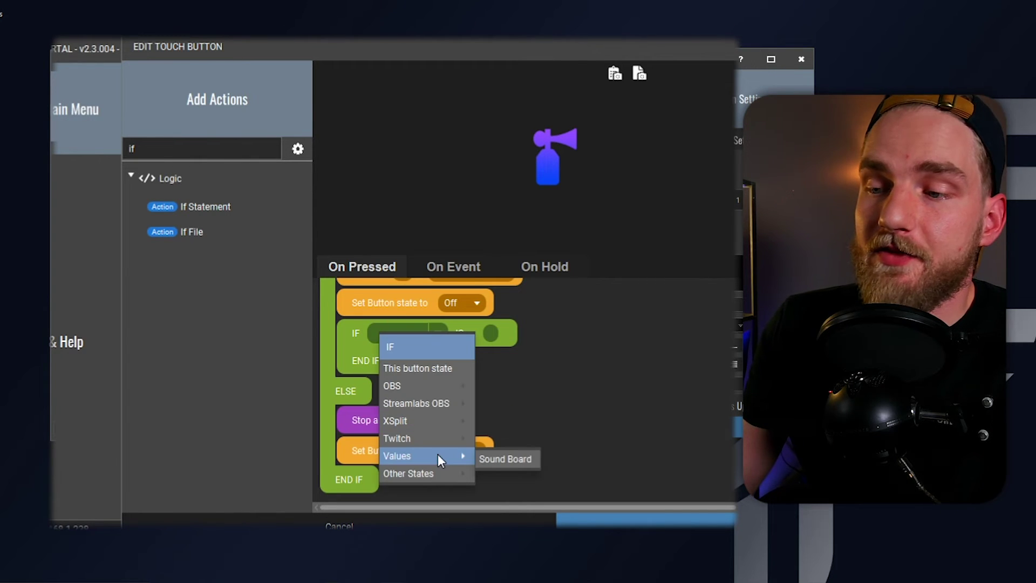
{"action": "left_click", "coordinate": [497, 458]}
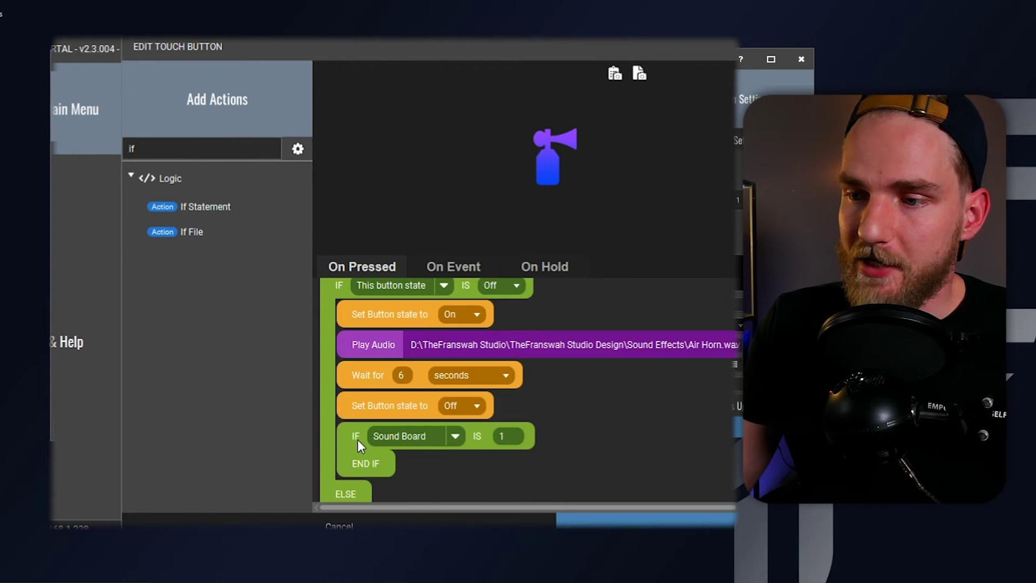
{"action": "left_click_drag", "start_coordinate": [358, 439], "coordinate": [361, 317]}
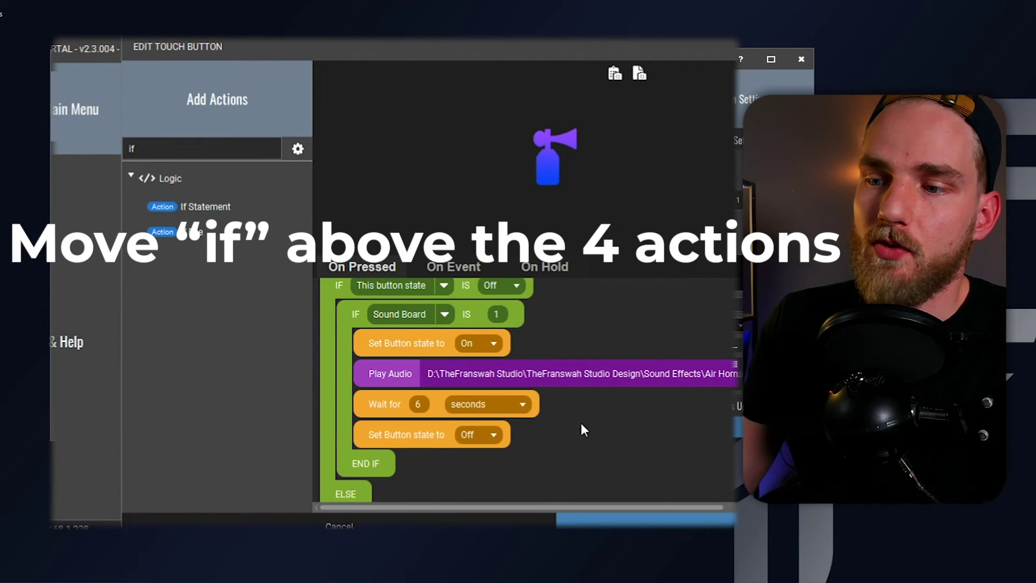
{"action": "scroll", "coordinate": [587, 439], "scroll_direction": "down", "scroll_amount": 1}
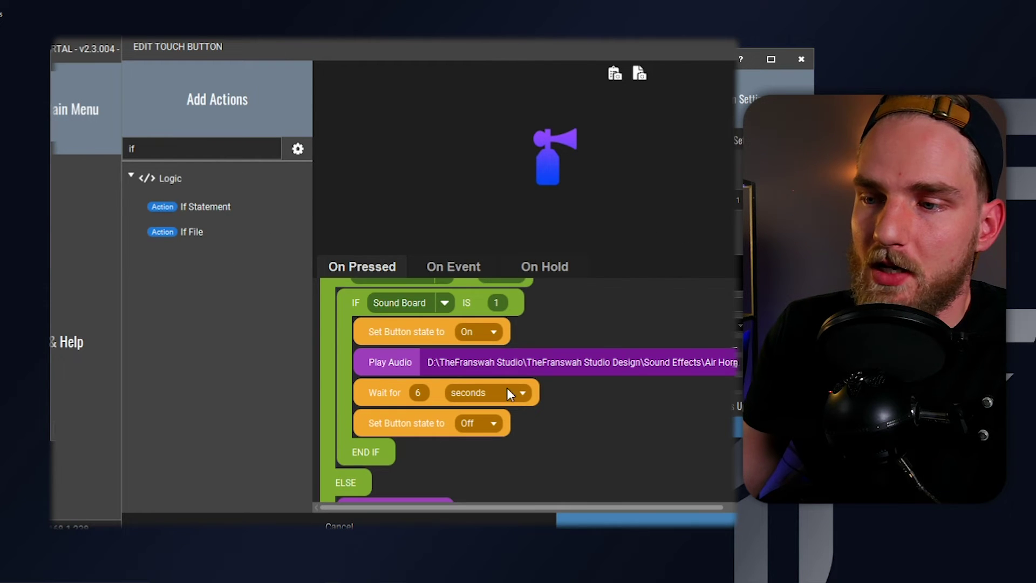
{"action": "left_click_drag", "start_coordinate": [361, 455], "coordinate": [367, 309]}
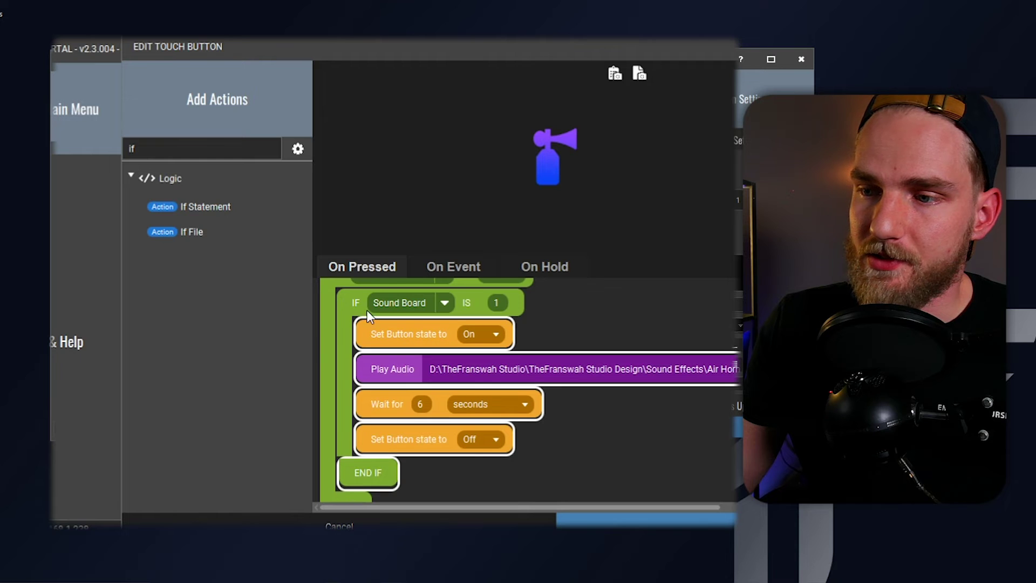
Step: Copy the conditional block and paste a duplicate below the actions
{"action": "scroll", "coordinate": [587, 499], "scroll_direction": "down", "scroll_amount": 5}
{"action": "right_click", "coordinate": [430, 344]}
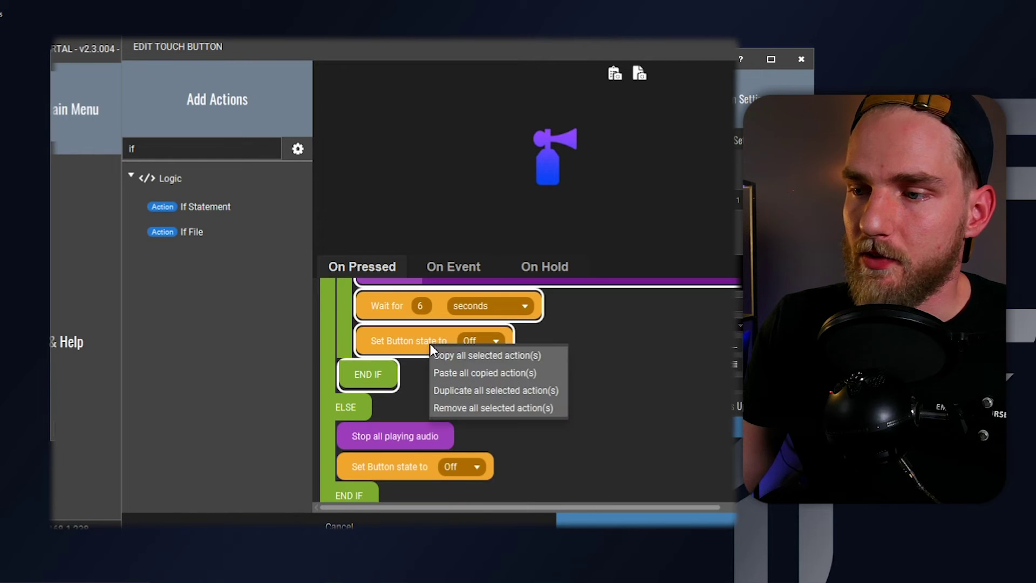
{"action": "left_click", "coordinate": [430, 344]}
{"action": "scroll", "coordinate": [553, 455], "scroll_direction": "down", "scroll_amount": 3}
{"action": "right_click", "coordinate": [558, 485]}
{"action": "left_click", "coordinate": [587, 496]}
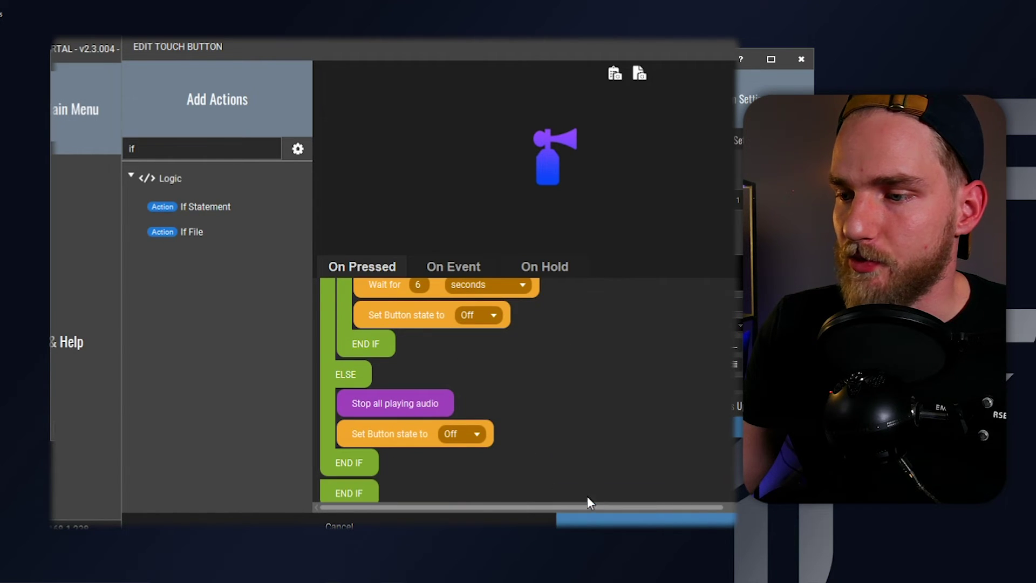
Step: Set the copied Sound Board IF blocks to check values 2 and 3
{"action": "scroll", "coordinate": [507, 468], "scroll_direction": "up", "scroll_amount": 4}
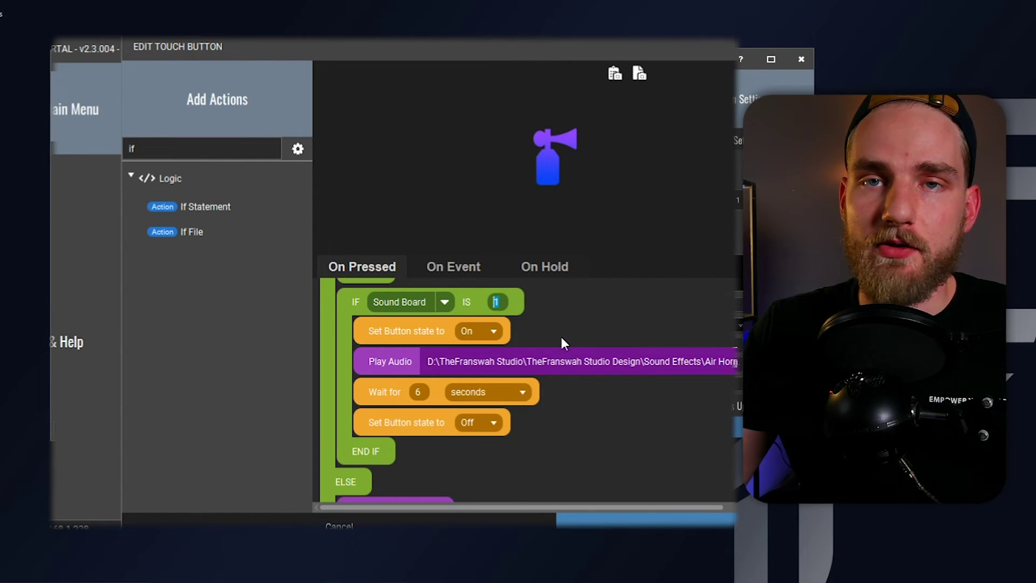
{"action": "type", "text": "2"}
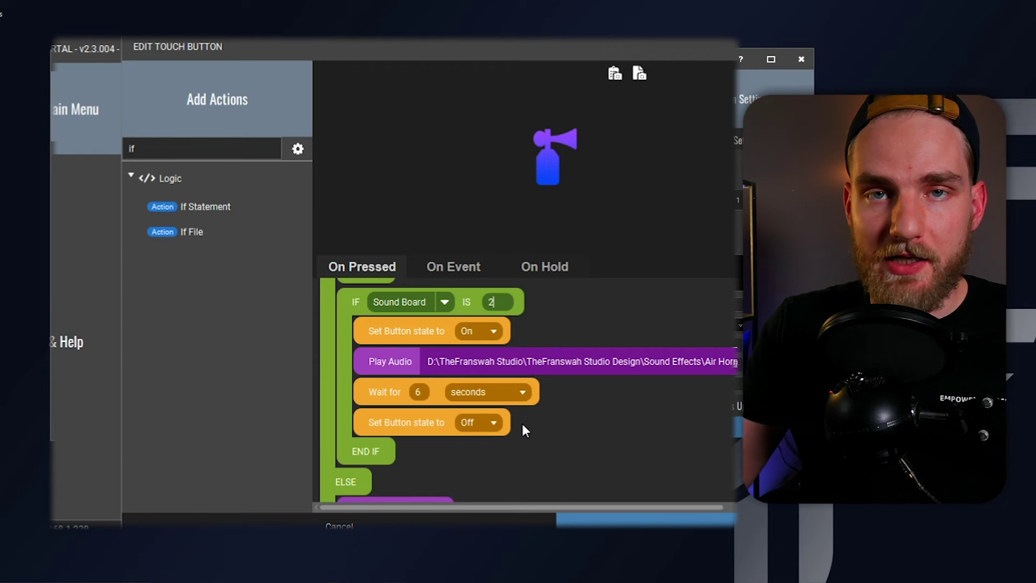
{"action": "scroll", "coordinate": [500, 347], "scroll_direction": "up", "scroll_amount": 1}
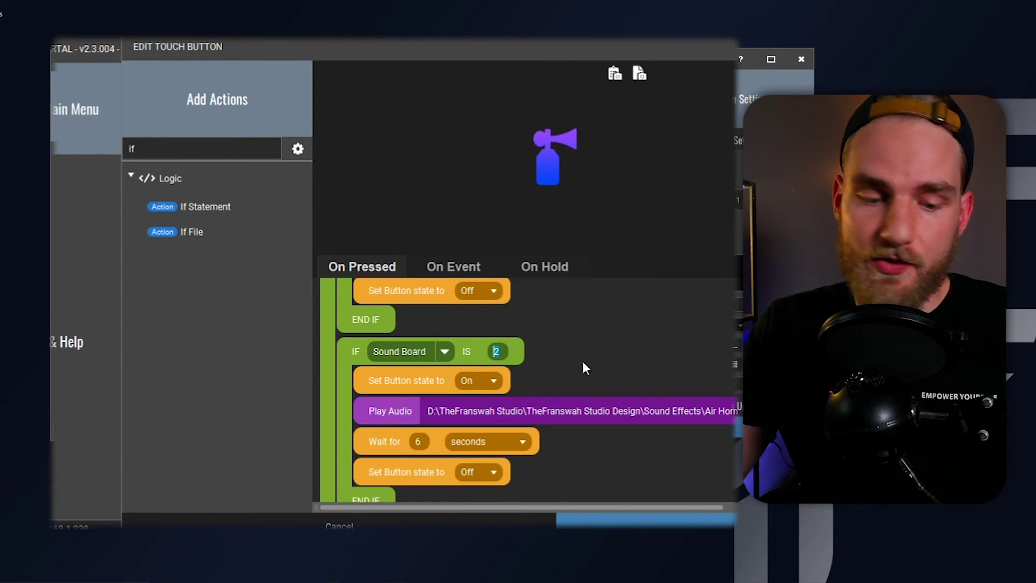
{"action": "type", "text": "3"}
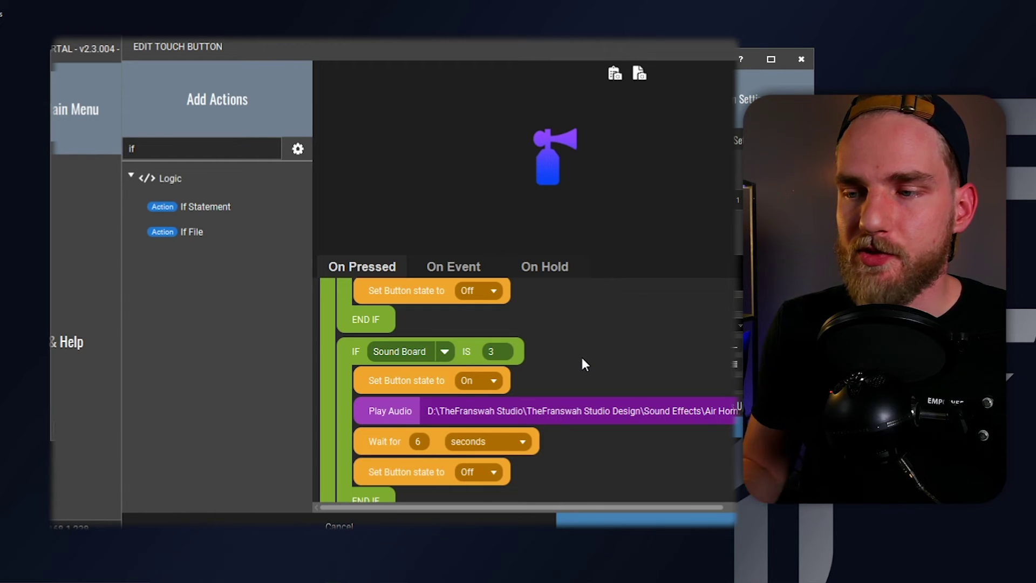
{"action": "scroll", "coordinate": [538, 390], "scroll_direction": "up", "scroll_amount": 6}
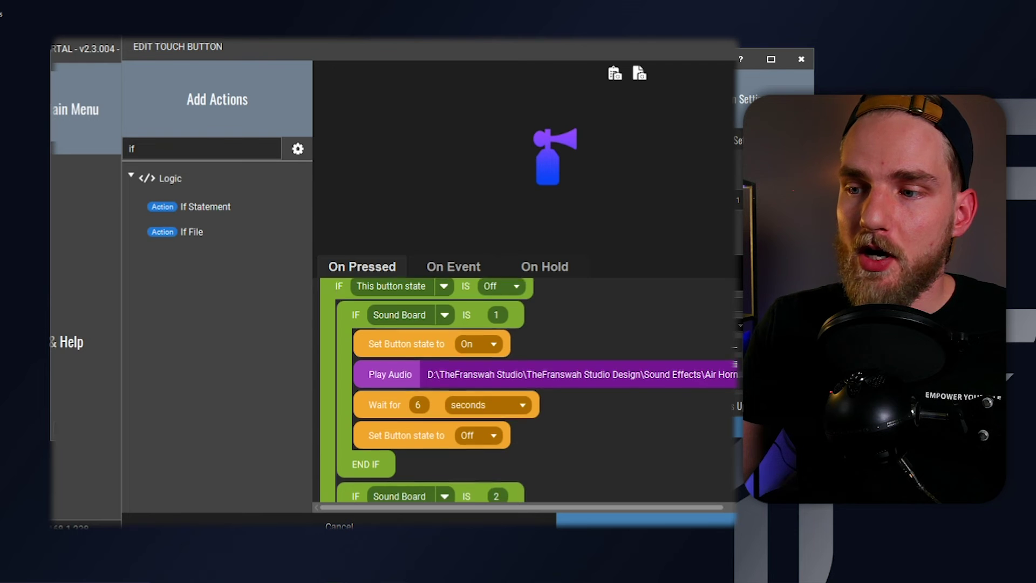
{"action": "scroll", "coordinate": [538, 390], "scroll_direction": "down", "scroll_amount": 4}
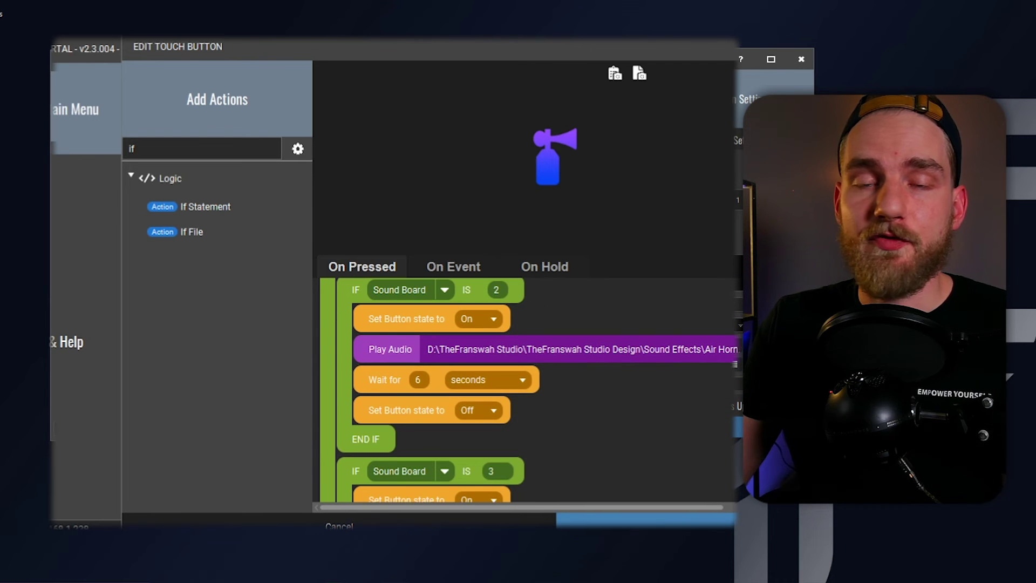
{"action": "scroll", "coordinate": [538, 390], "scroll_direction": "down", "scroll_amount": 3}
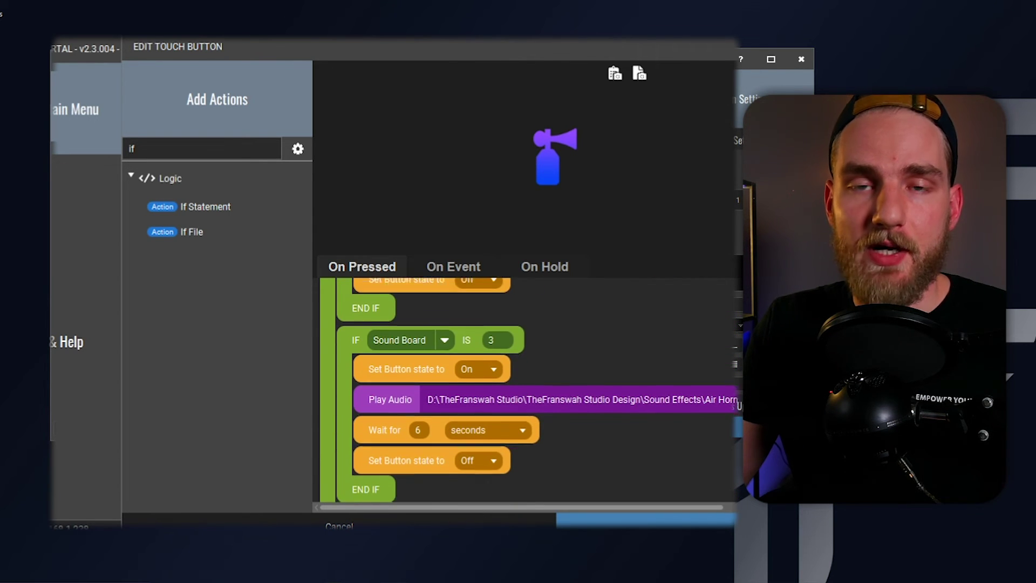
{"action": "scroll", "coordinate": [537, 390], "scroll_direction": "down", "scroll_amount": 1}
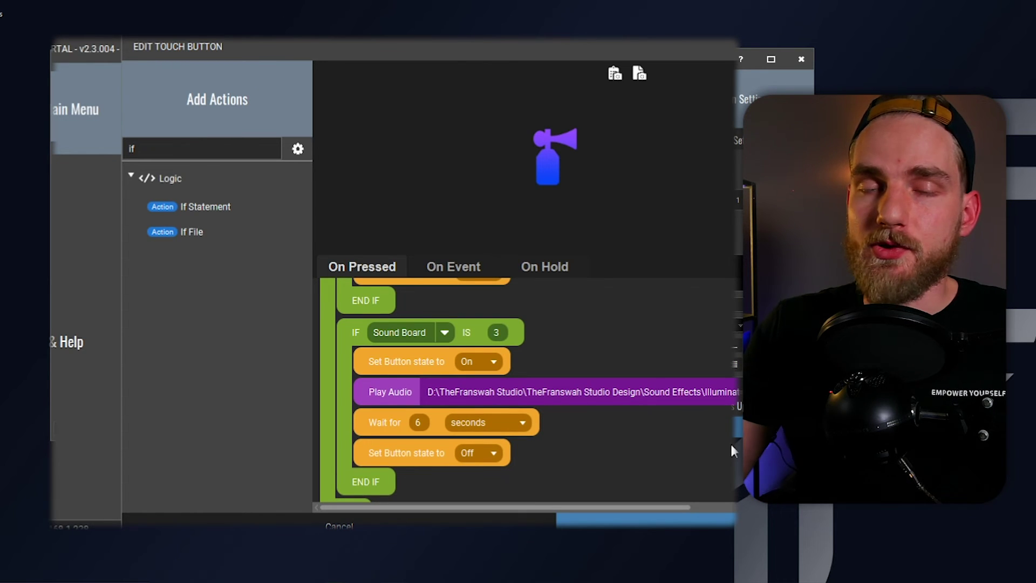
{"action": "left_click", "coordinate": [457, 267]}
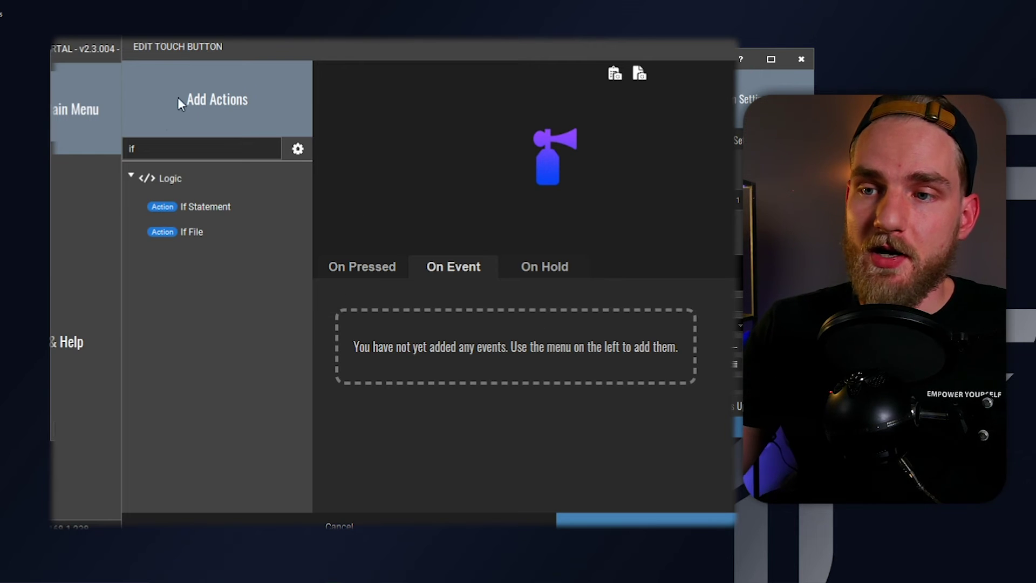
Step: Add a When Value Changes event that fires when Sound Board changes to 1
{"action": "key", "text": "ctrl+a"}
{"action": "type", "text": "v"}
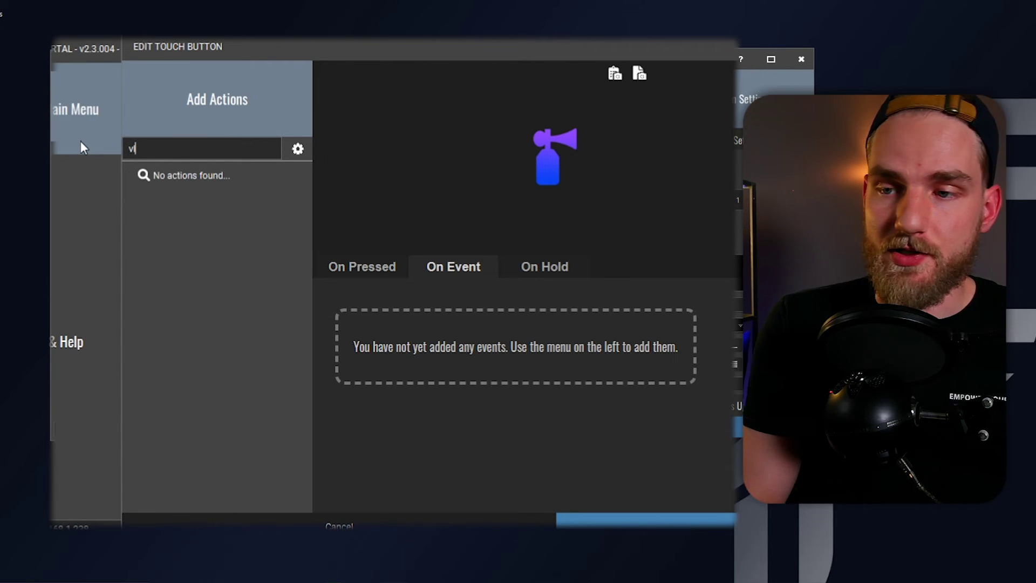
{"action": "type", "text": "alu"}
{"action": "left_click", "coordinate": [267, 460]}
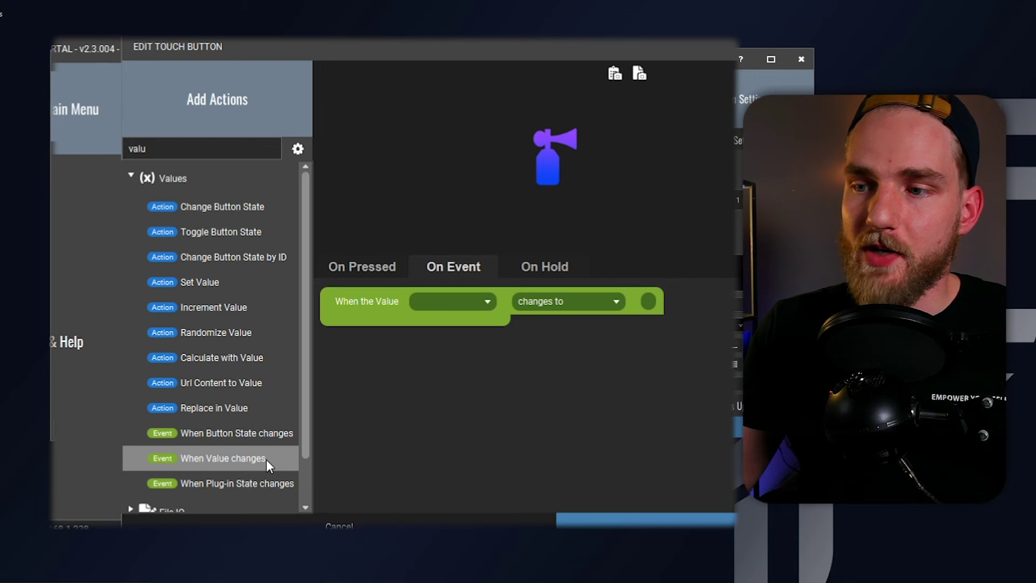
{"action": "left_click", "coordinate": [475, 300]}
{"action": "left_click", "coordinate": [468, 318]}
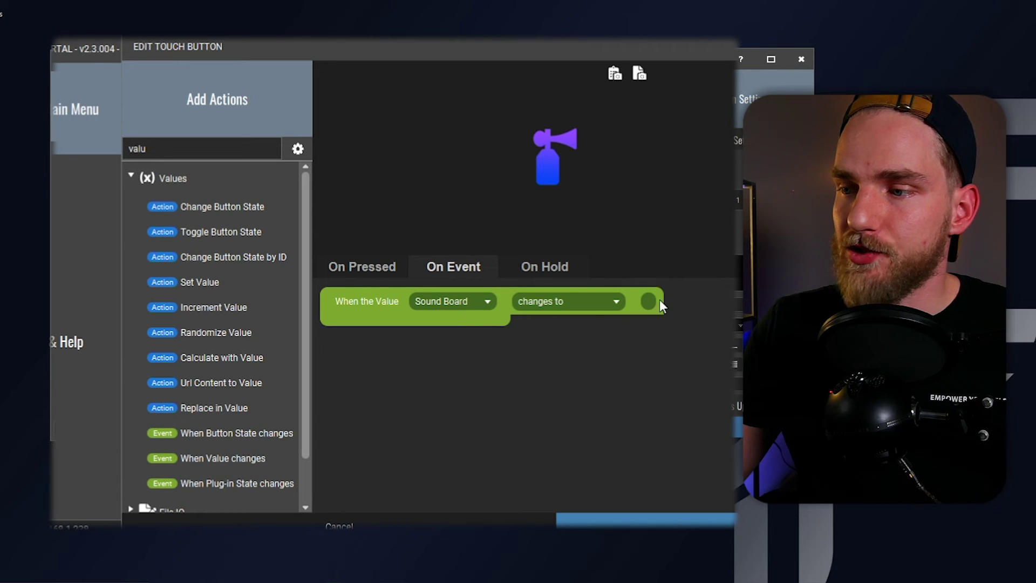
{"action": "type", "text": "1"}
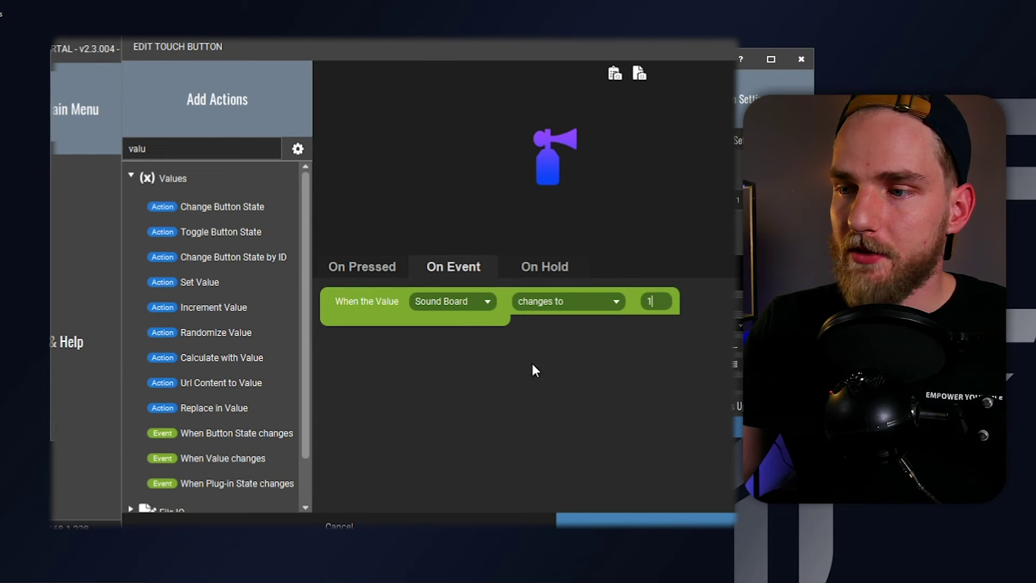
{"action": "type", "text": "butt"}
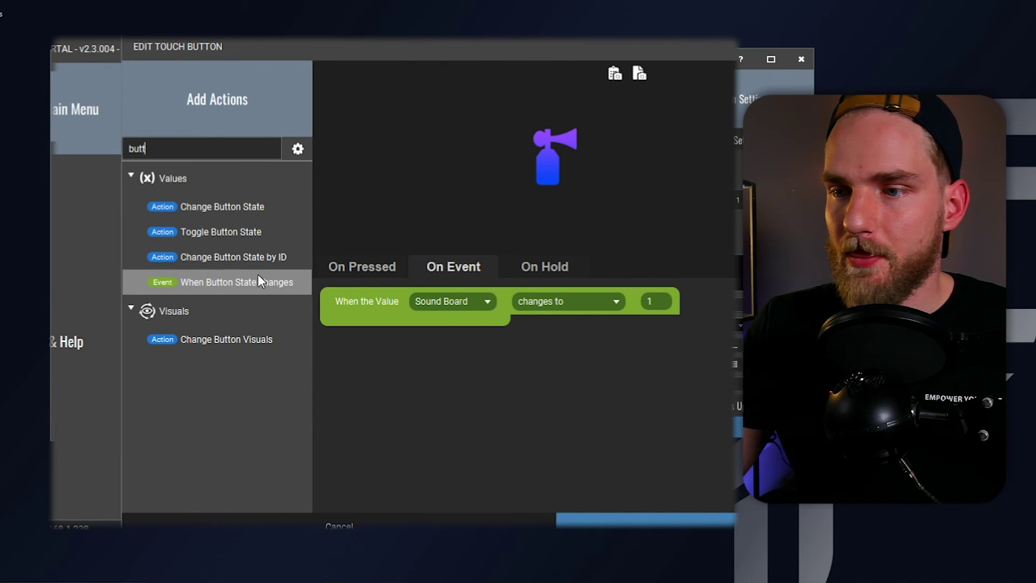
Step: Add a Change Button Visuals action that loads the air horn icon from file
{"action": "double_click", "coordinate": [238, 338]}
{"action": "left_click", "coordinate": [728, 421]}
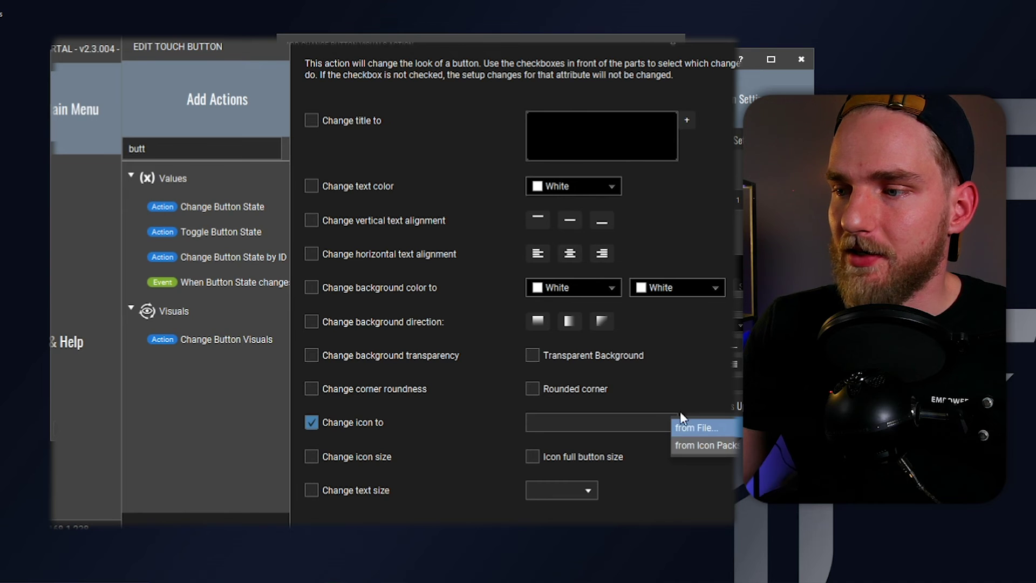
{"action": "left_click", "coordinate": [713, 428]}
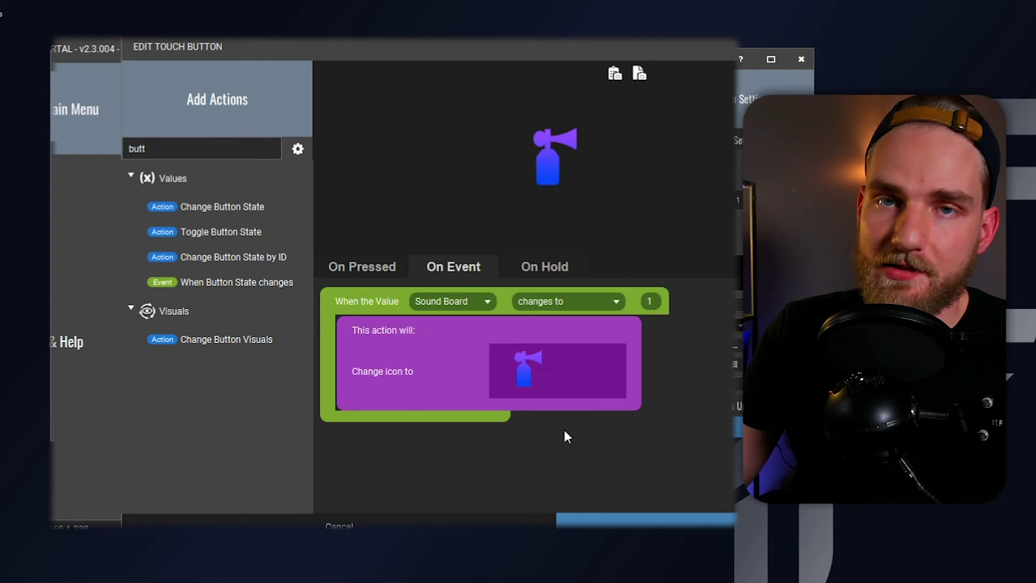
{"action": "left_click", "coordinate": [427, 373]}
Step: Duplicate the event block, set it to value 2, and use heartbeat.jpg as its icon
{"action": "right_click", "coordinate": [431, 371]}
{"action": "left_click", "coordinate": [461, 383]}
{"action": "right_click", "coordinate": [404, 471]}
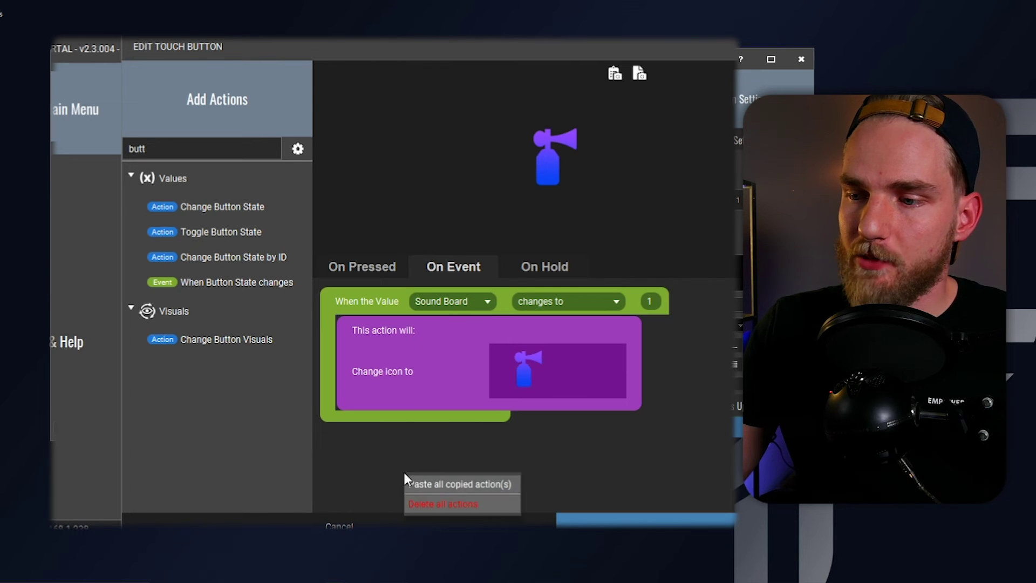
{"action": "left_click", "coordinate": [442, 484]}
{"action": "scroll", "coordinate": [449, 429], "scroll_direction": "down", "scroll_amount": 1}
{"action": "scroll", "coordinate": [440, 380], "scroll_direction": "down", "scroll_amount": 2}
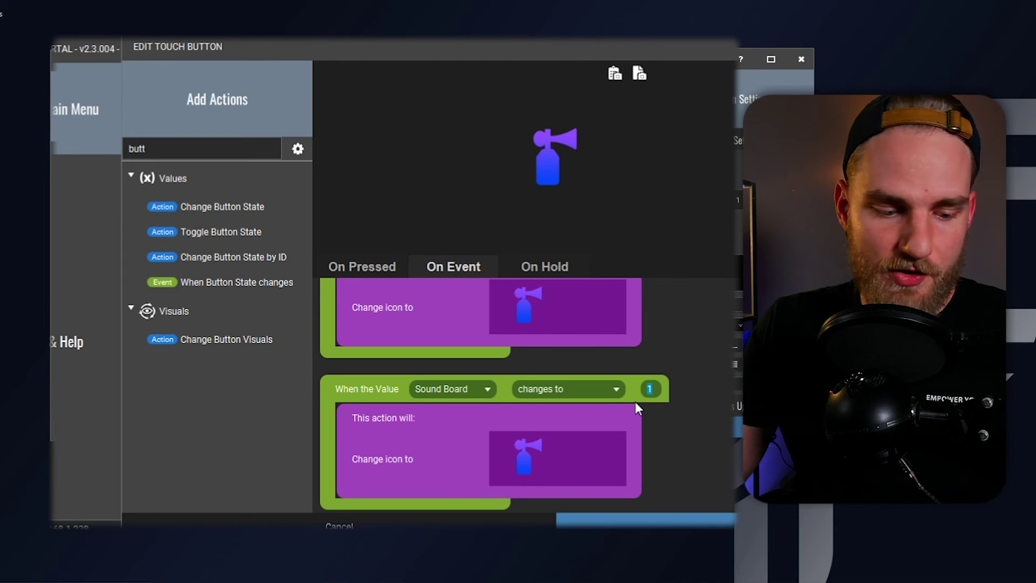
{"action": "type", "text": "2"}
{"action": "left_click", "coordinate": [519, 422]}
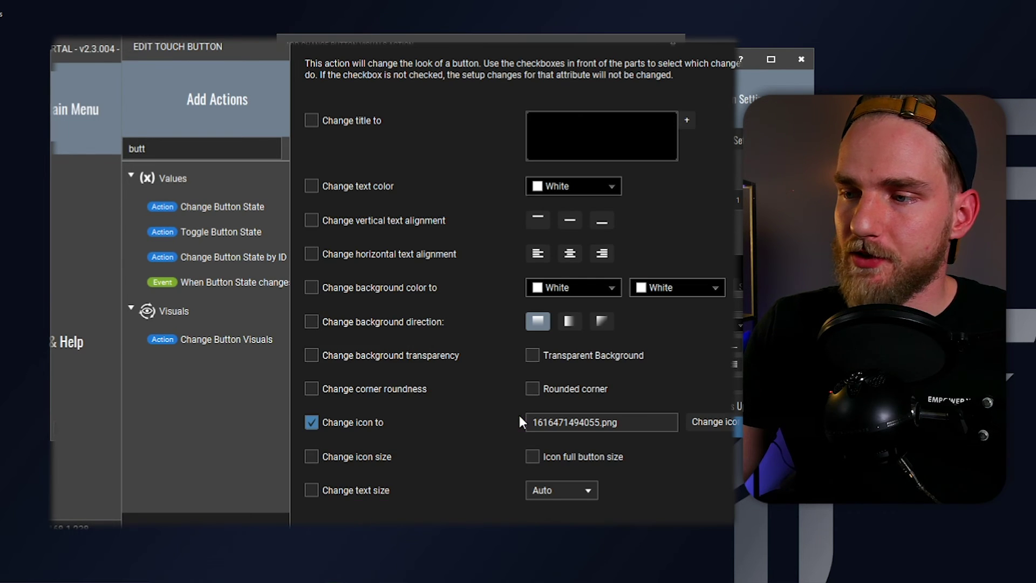
{"action": "left_click", "coordinate": [714, 421]}
{"action": "left_click", "coordinate": [718, 428]}
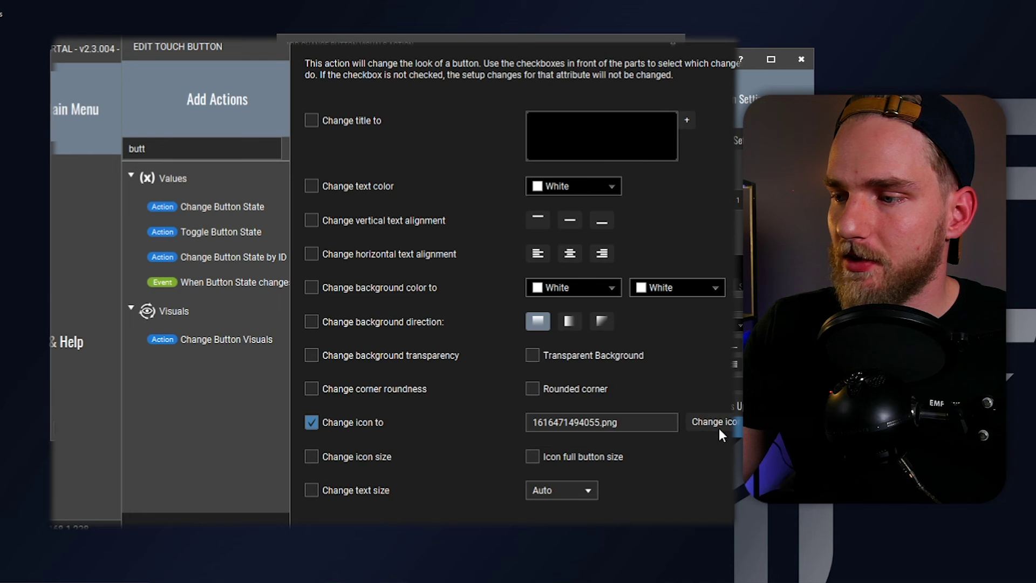
{"action": "left_click", "coordinate": [457, 217]}
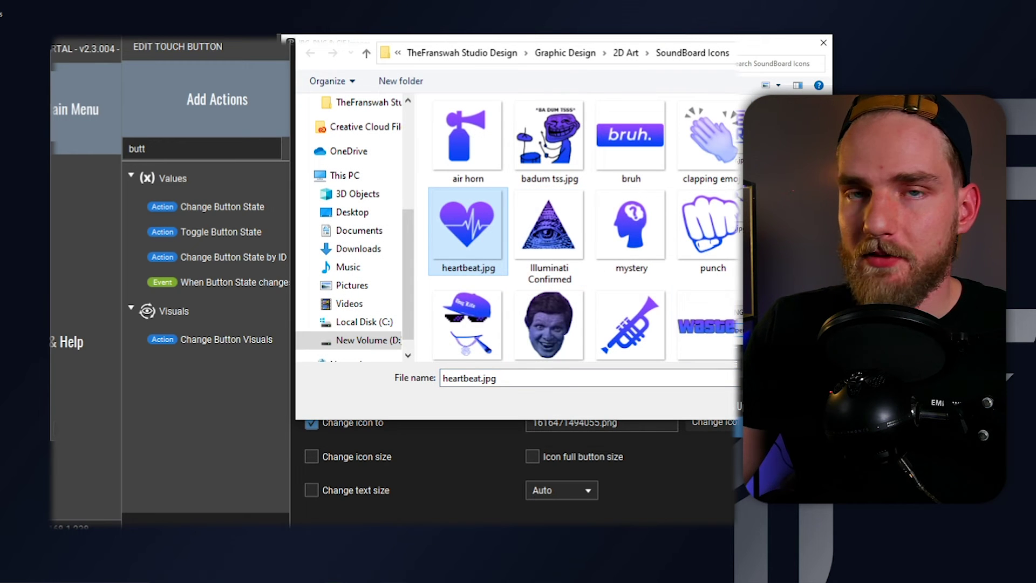
{"action": "key", "text": "Return"}
{"action": "key", "text": "Return"}
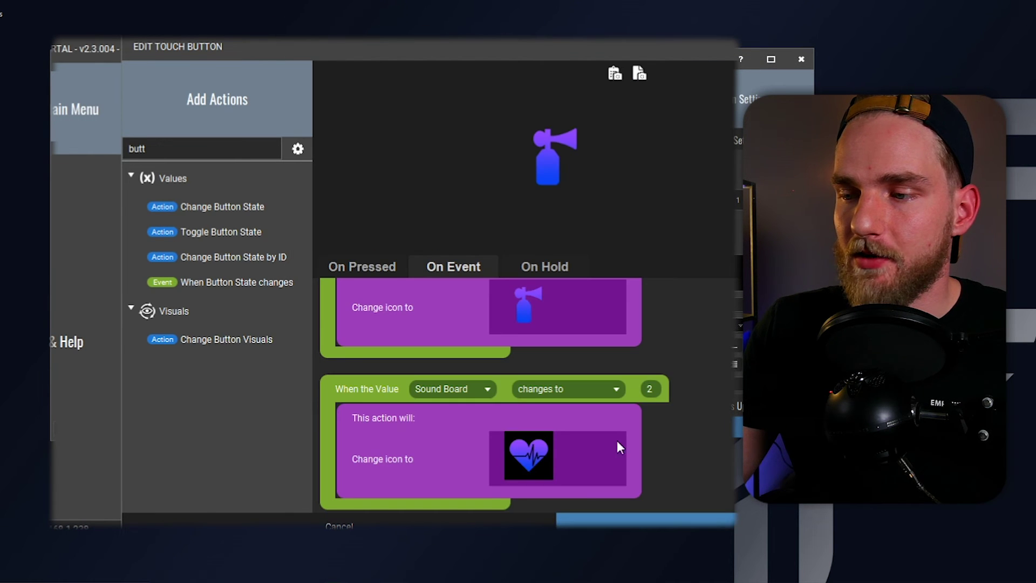
Step: Paste another event copy for value 3 with the Illuminati Confirmed icon
{"action": "left_click", "coordinate": [409, 433]}
{"action": "left_click", "coordinate": [377, 381], "text": "ctrl"}
{"action": "right_click", "coordinate": [399, 422]}
{"action": "left_click", "coordinate": [432, 452]}
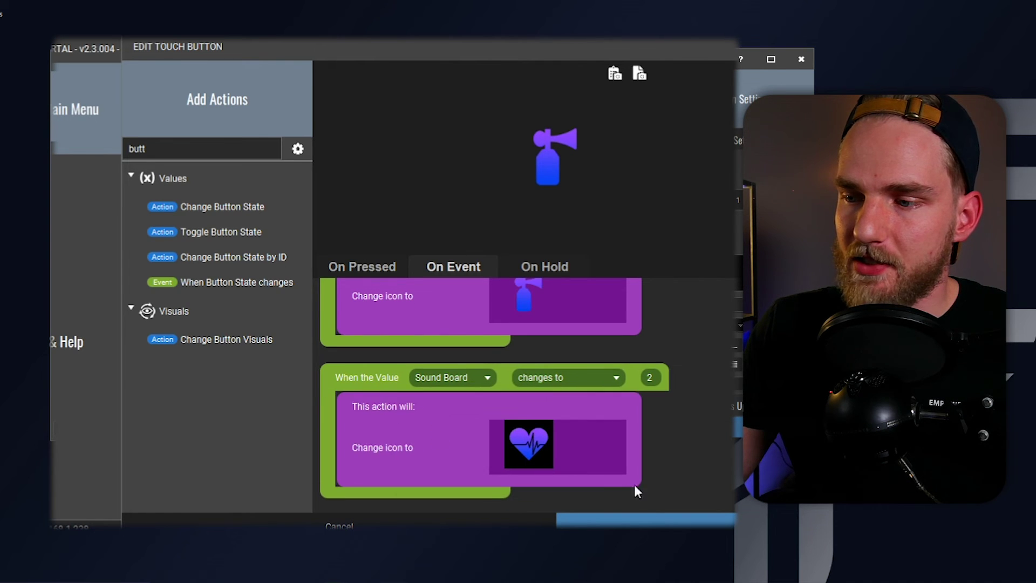
{"action": "right_click", "coordinate": [597, 493]}
{"action": "left_click", "coordinate": [636, 506]}
{"action": "scroll", "coordinate": [681, 464], "scroll_direction": "down", "scroll_amount": 3}
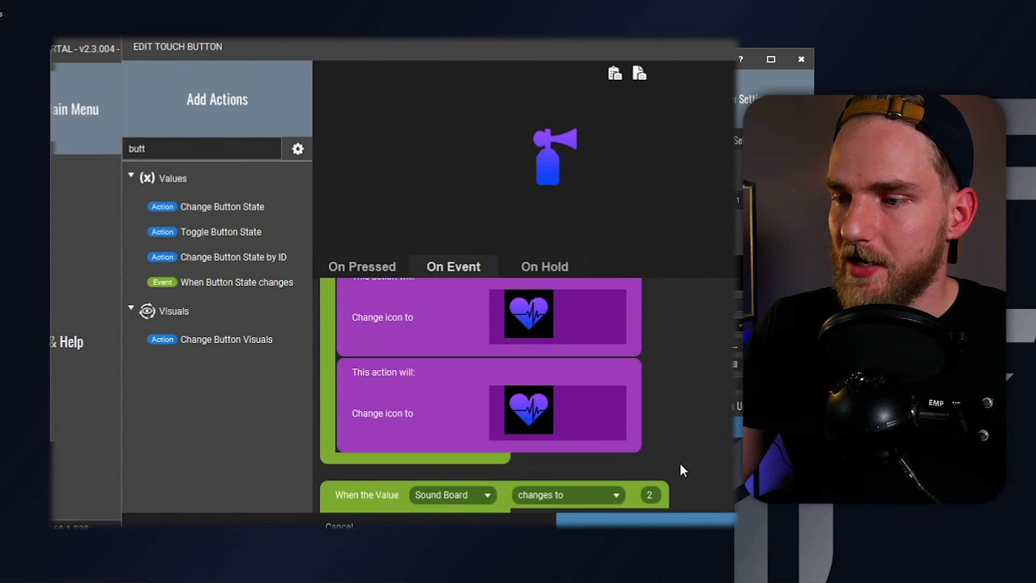
{"action": "scroll", "coordinate": [464, 459], "scroll_direction": "down", "scroll_amount": 3}
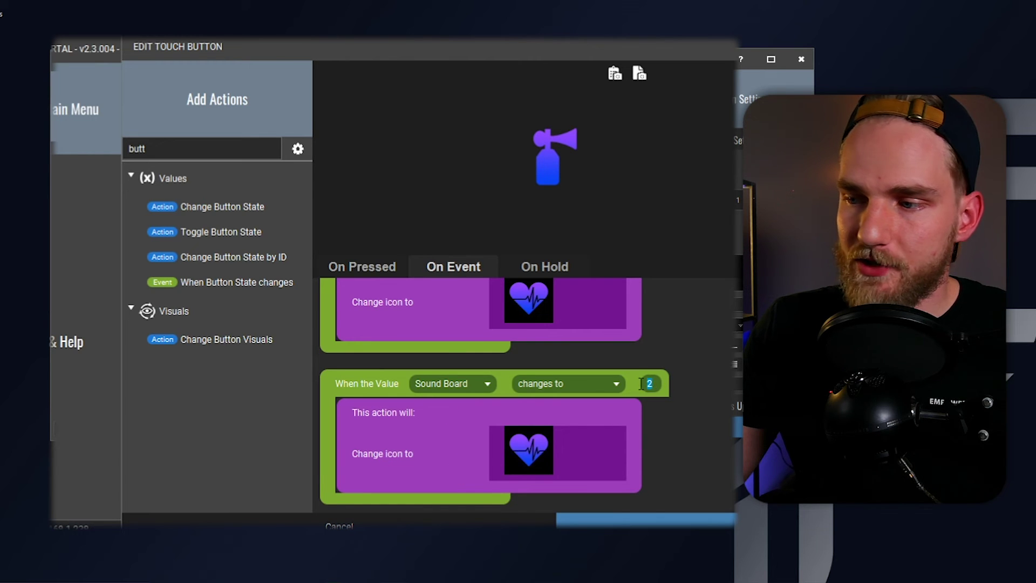
{"action": "double_click", "coordinate": [600, 464]}
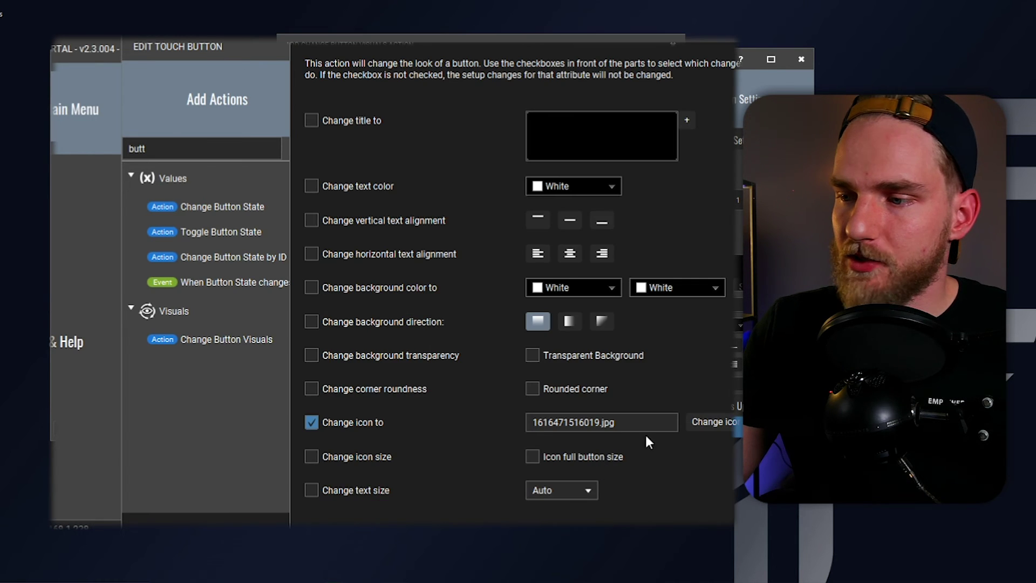
{"action": "left_click", "coordinate": [702, 423]}
{"action": "left_click", "coordinate": [714, 428]}
{"action": "left_click", "coordinate": [568, 224]}
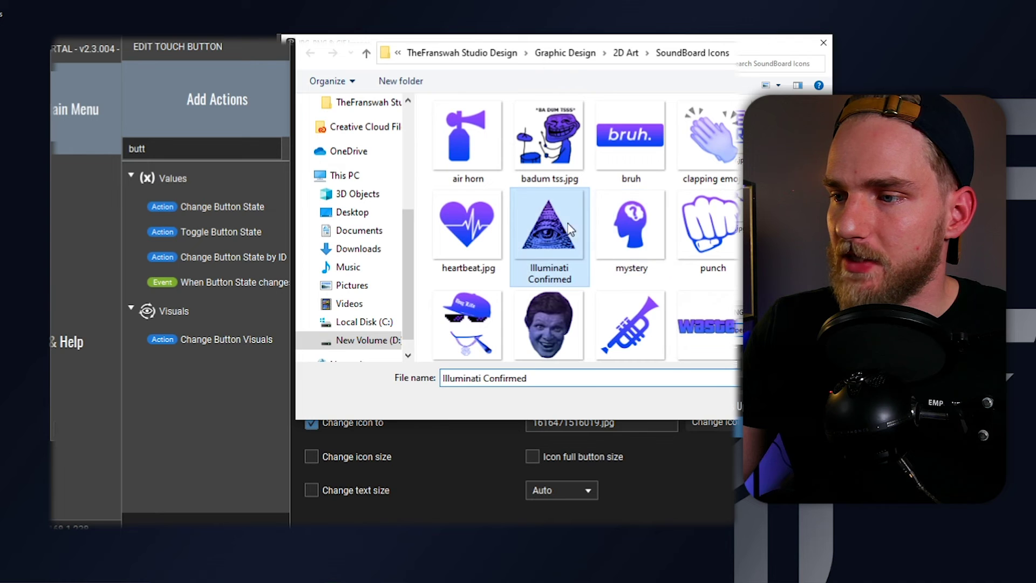
{"action": "key", "text": "Return"}
{"action": "key", "text": "Return"}
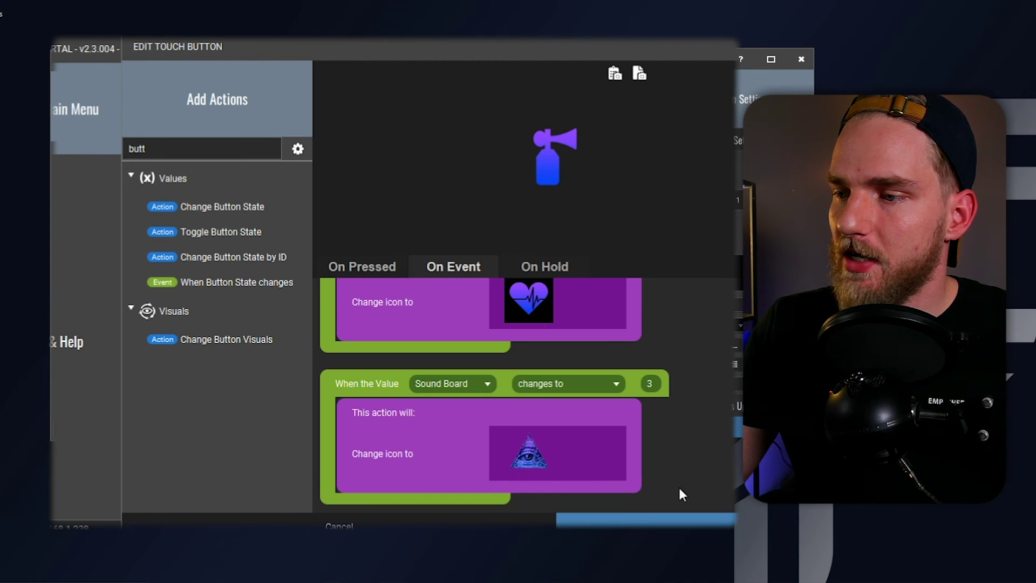
{"action": "double_click", "coordinate": [578, 281]}
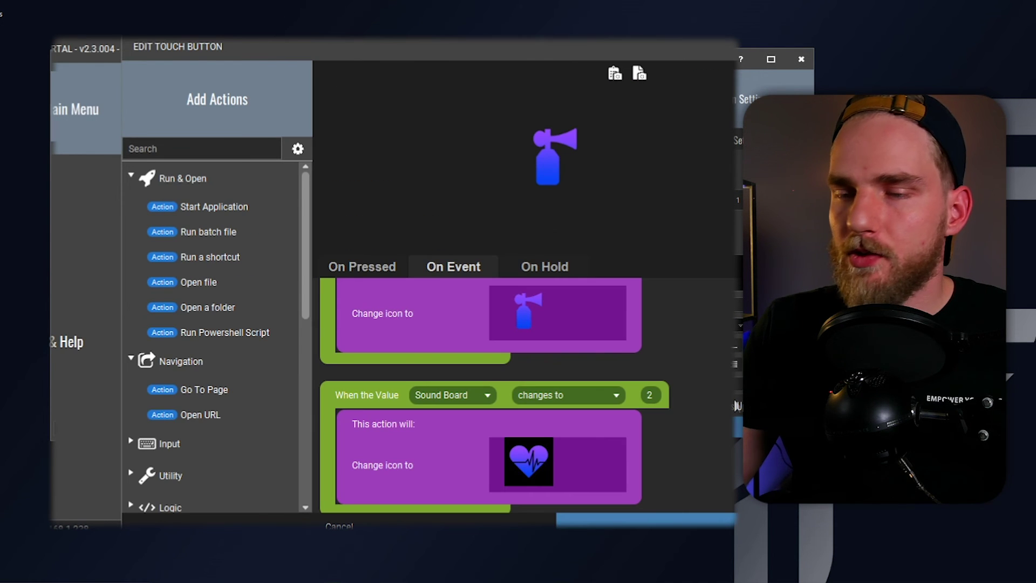